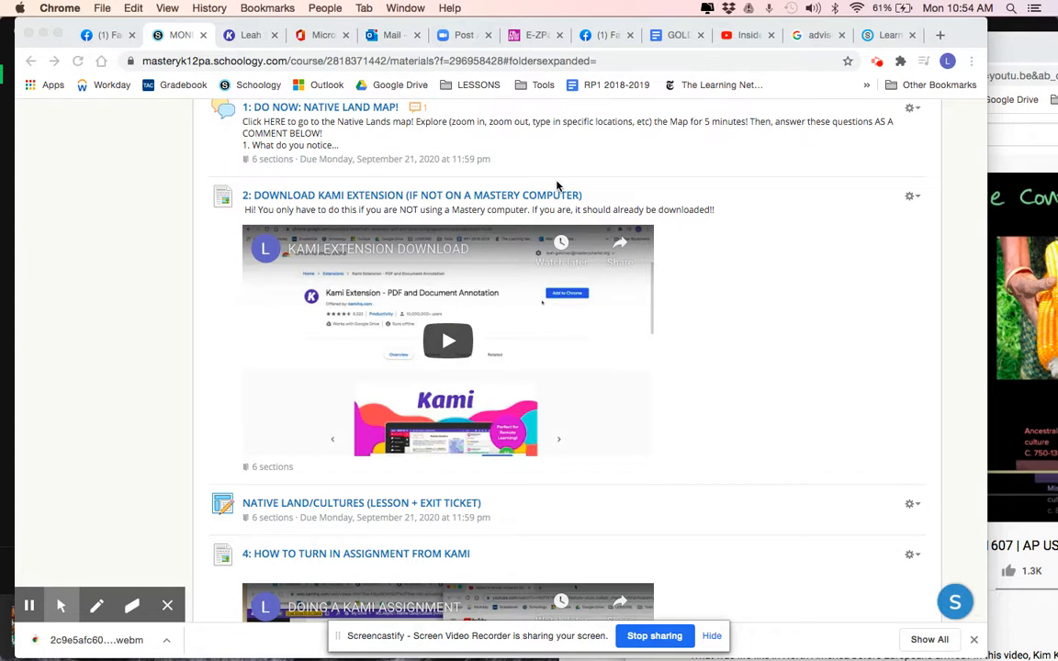
# Open the NATIVE LAND/CULTURES (LESSON + EXIT TICKET) assignment and launch its PDF with Kami
pyautogui.scroll(-1, 556, 184)
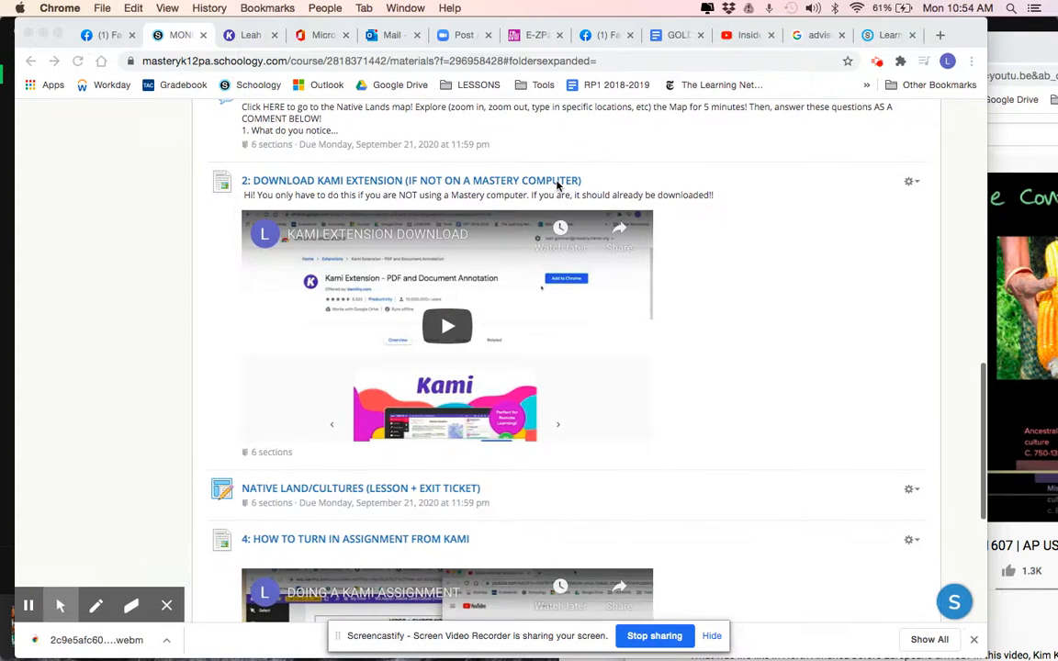
pyautogui.scroll(-2, 547, 185)
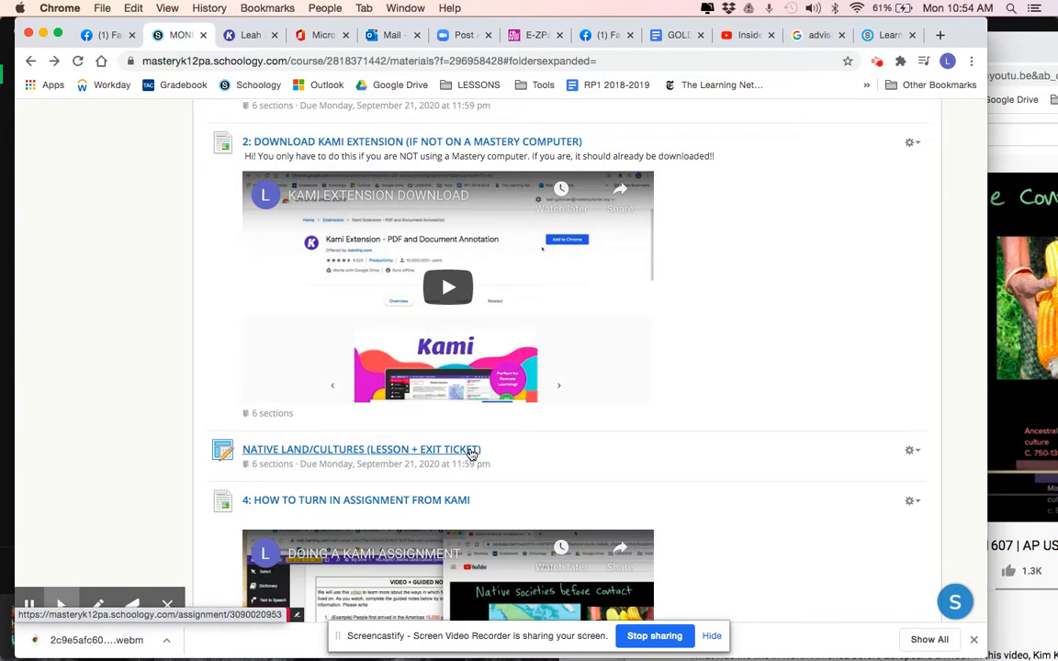
pyautogui.click(471, 454)
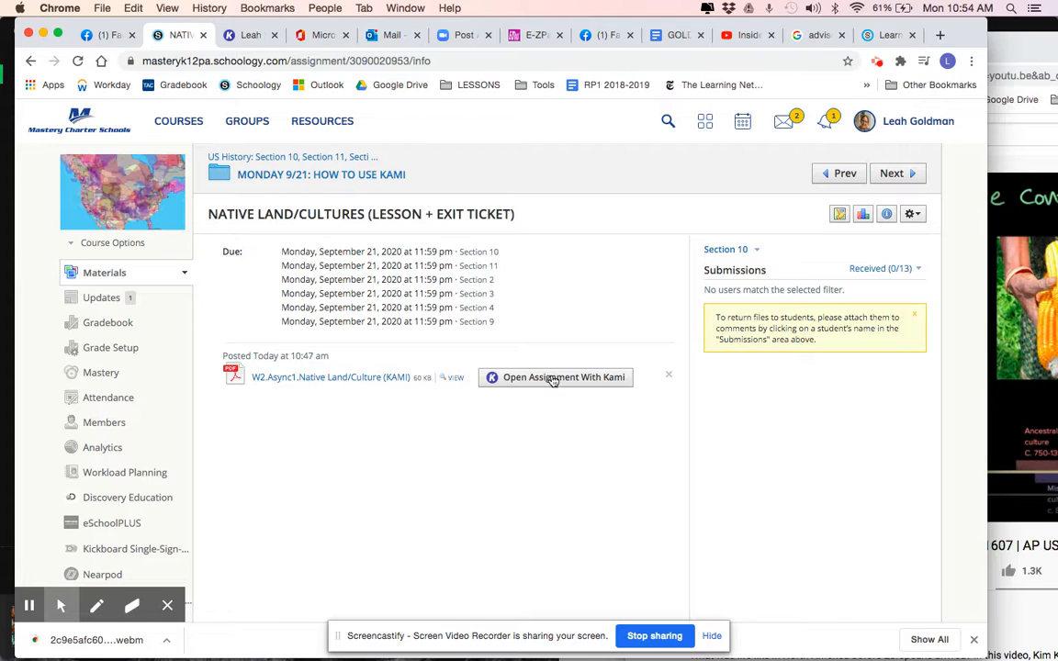
pyautogui.click(552, 379)
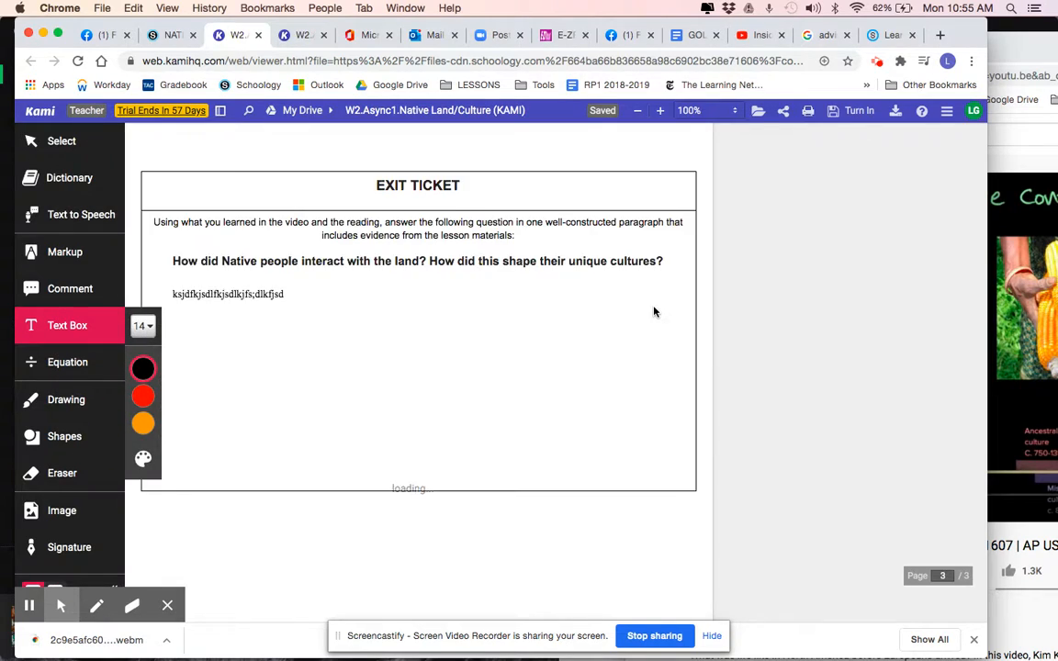
# Look through the assignment's guided notes, Lenape reading and exit ticket pages
pyautogui.scroll(10, 654, 307)
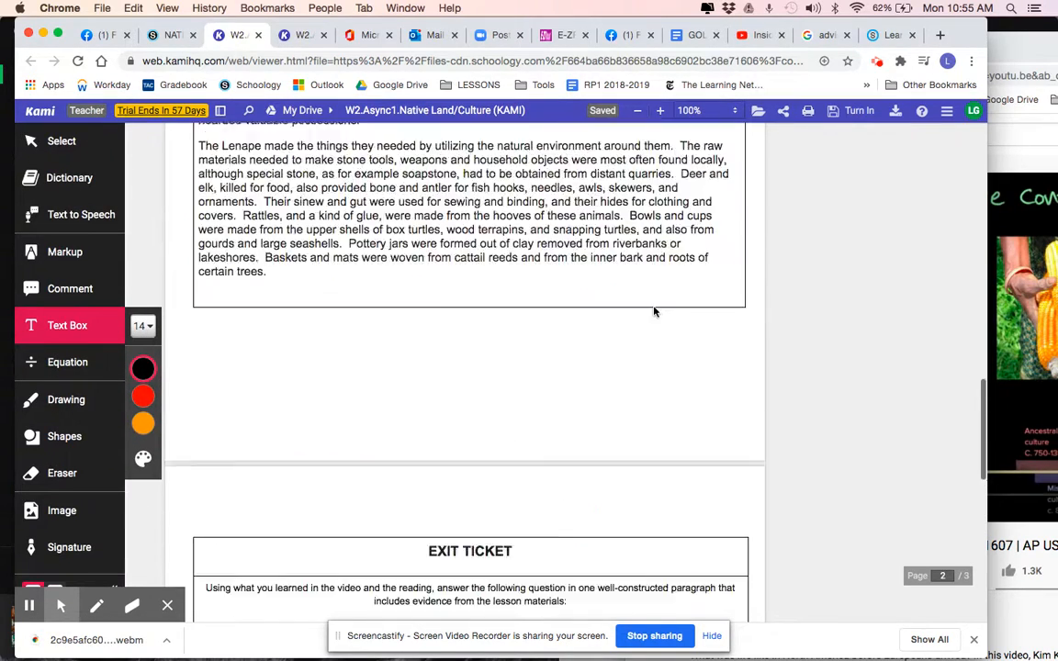
pyautogui.scroll(10, 654, 313)
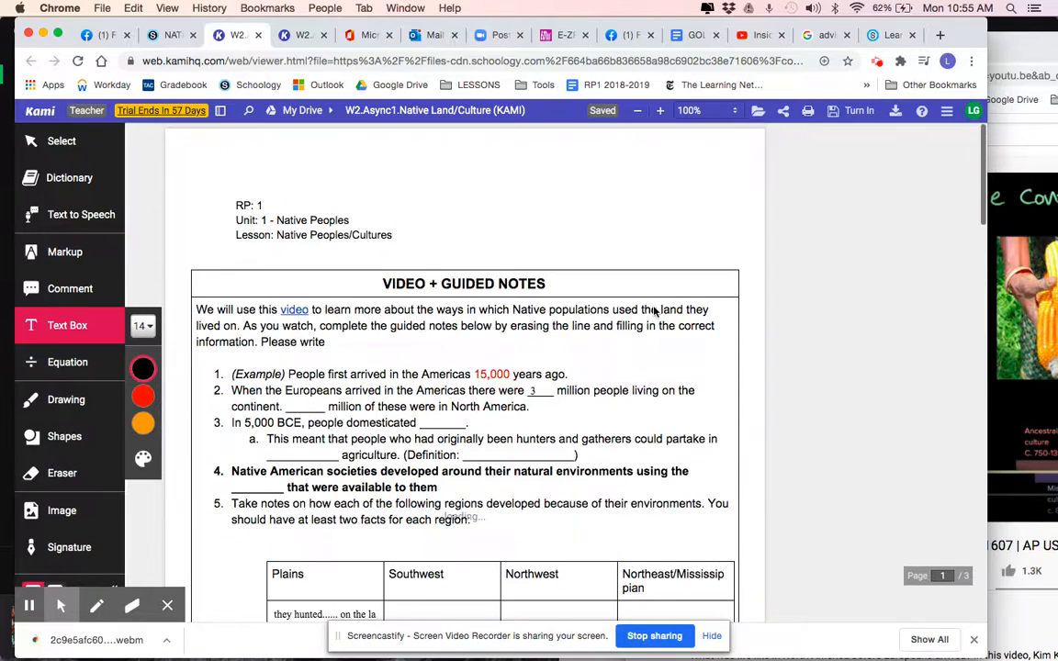
pyautogui.scroll(5, 654, 312)
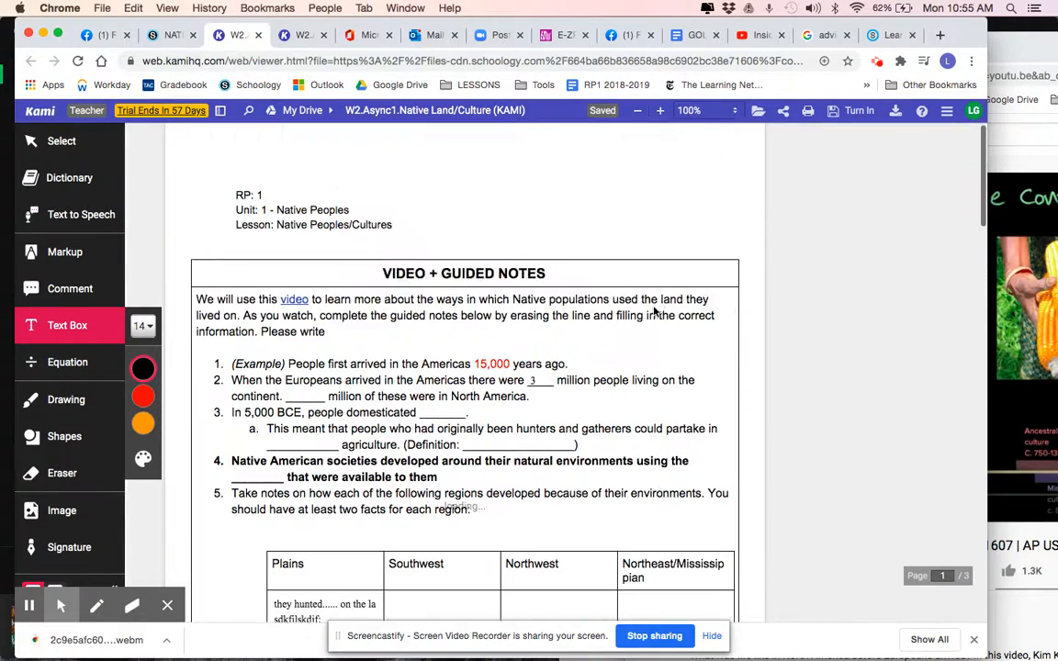
pyautogui.scroll(-10, 474, 303)
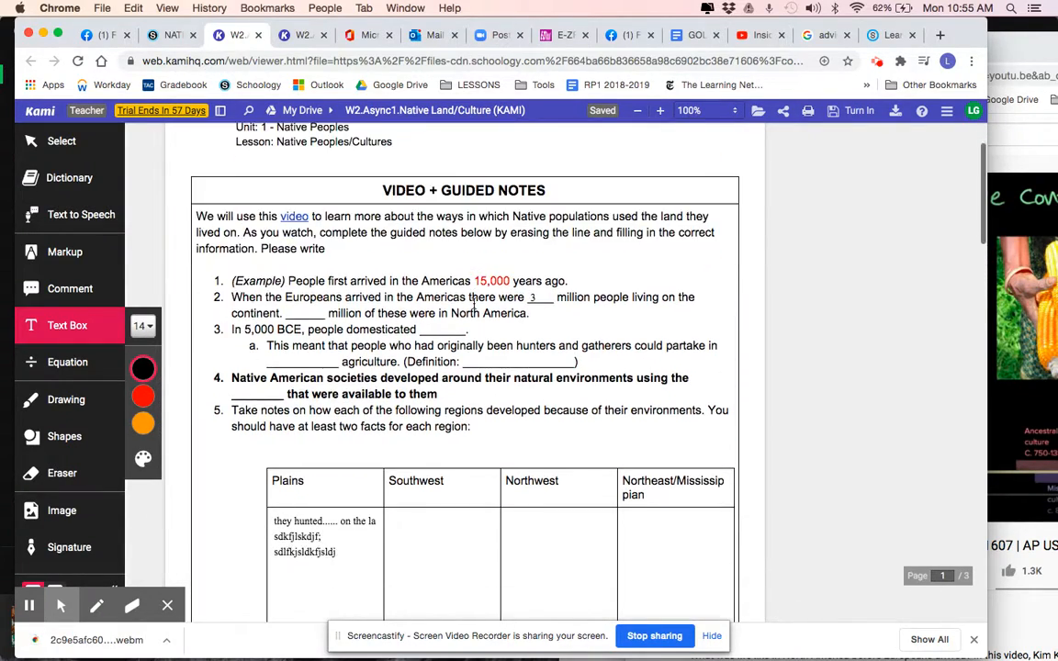
pyautogui.scroll(-8, 474, 303)
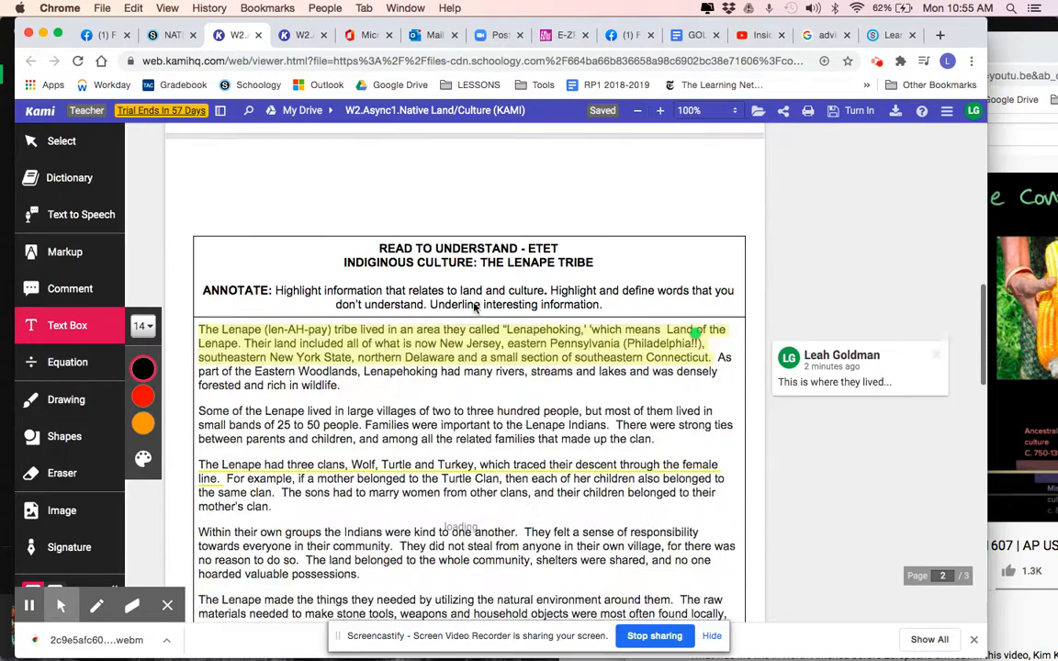
pyautogui.scroll(-8, 435, 291)
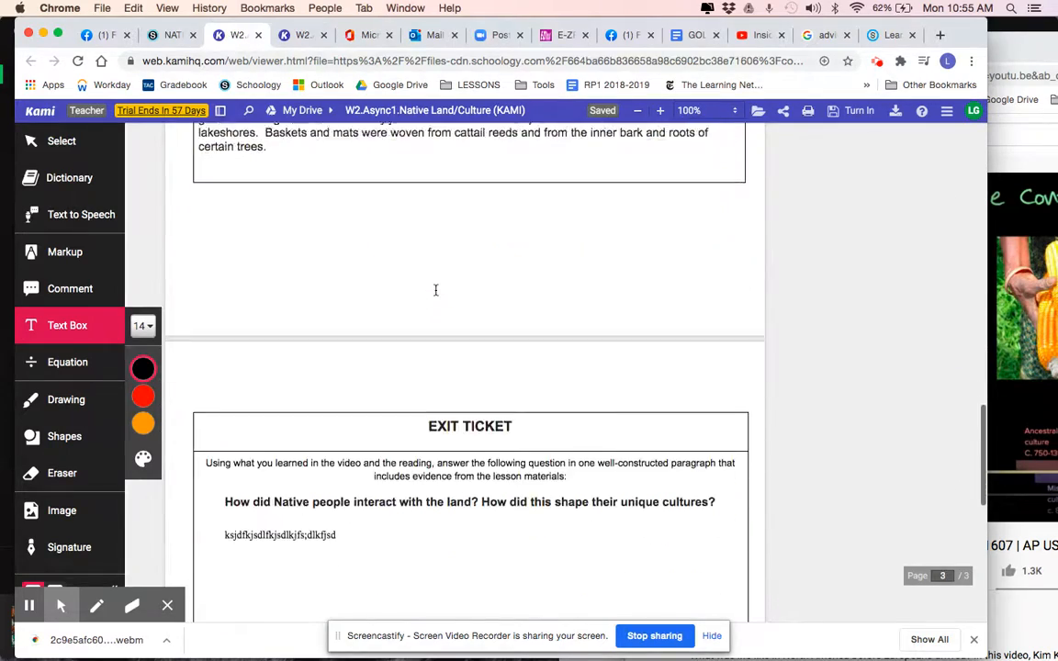
pyautogui.scroll(20, 358, 416)
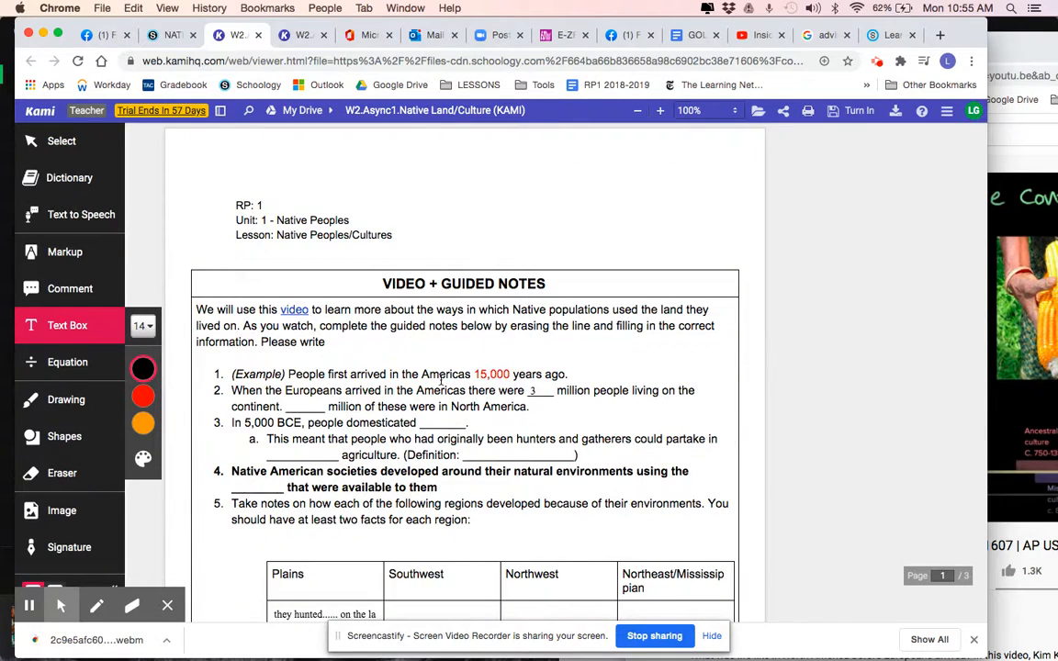
# Open the Kami account settings and review where a new license key is applied
pyautogui.click(976, 112)
pyautogui.click(796, 249)
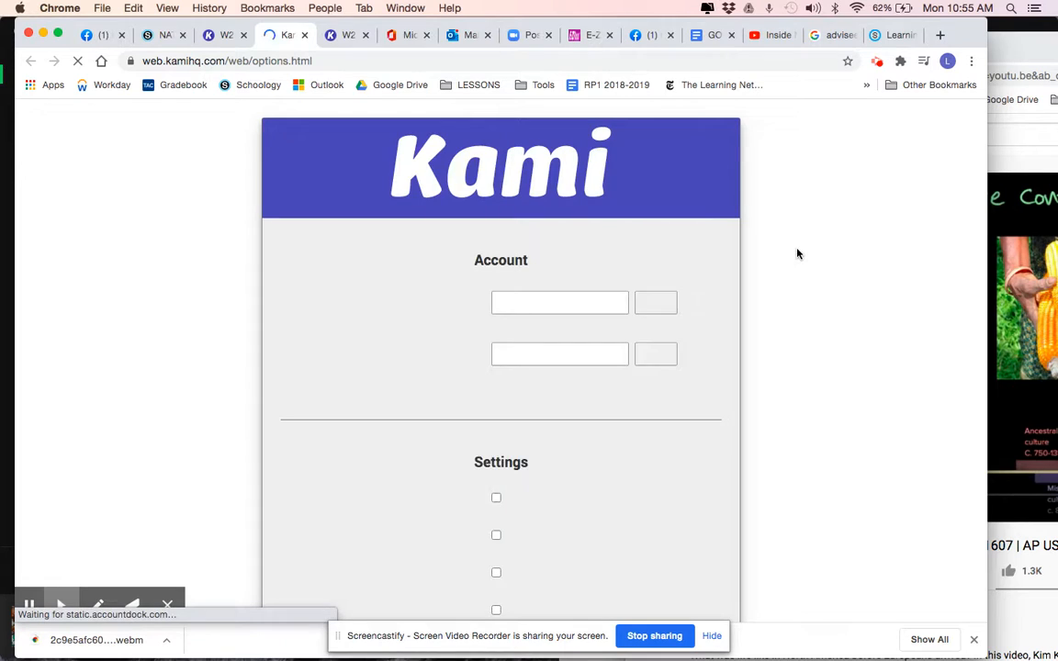
pyautogui.scroll(-1, 707, 369)
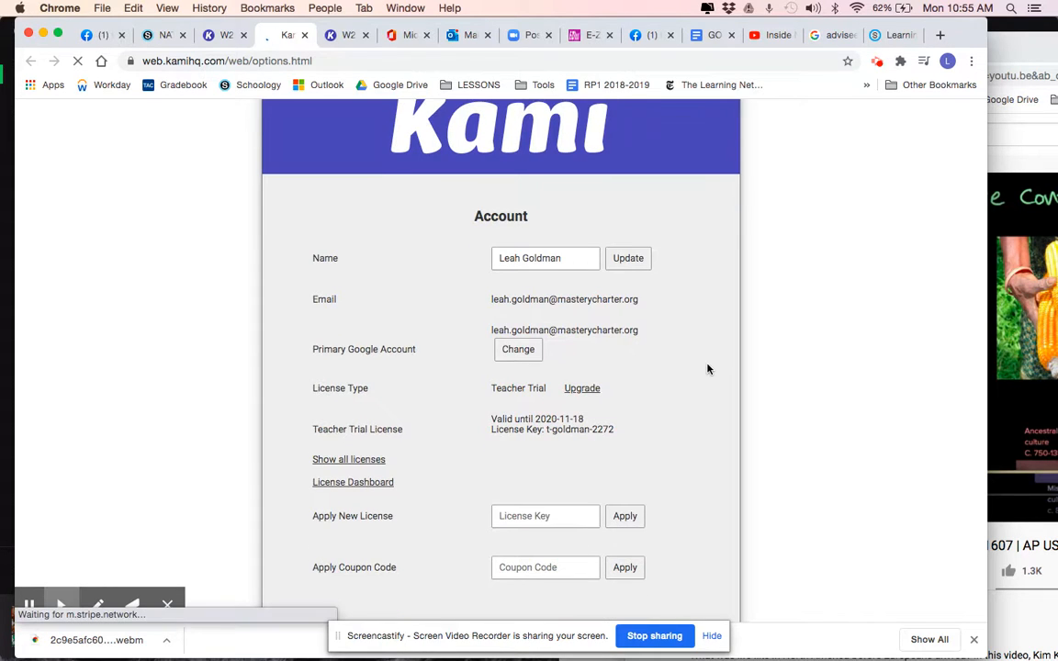
pyautogui.scroll(-1, 687, 410)
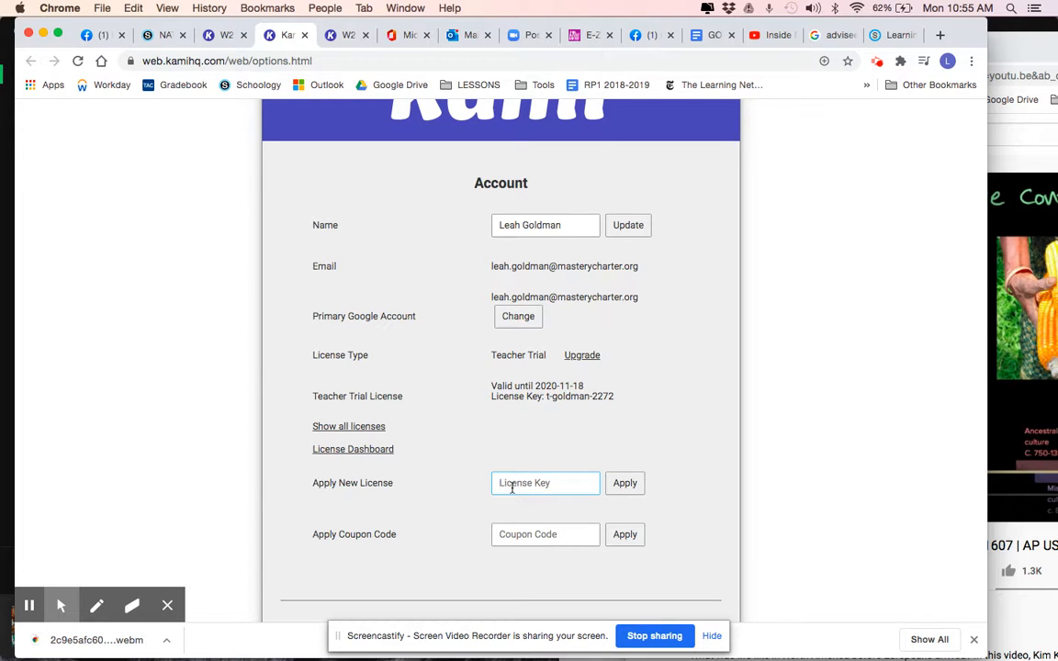
pyautogui.scroll(-5, 512, 487)
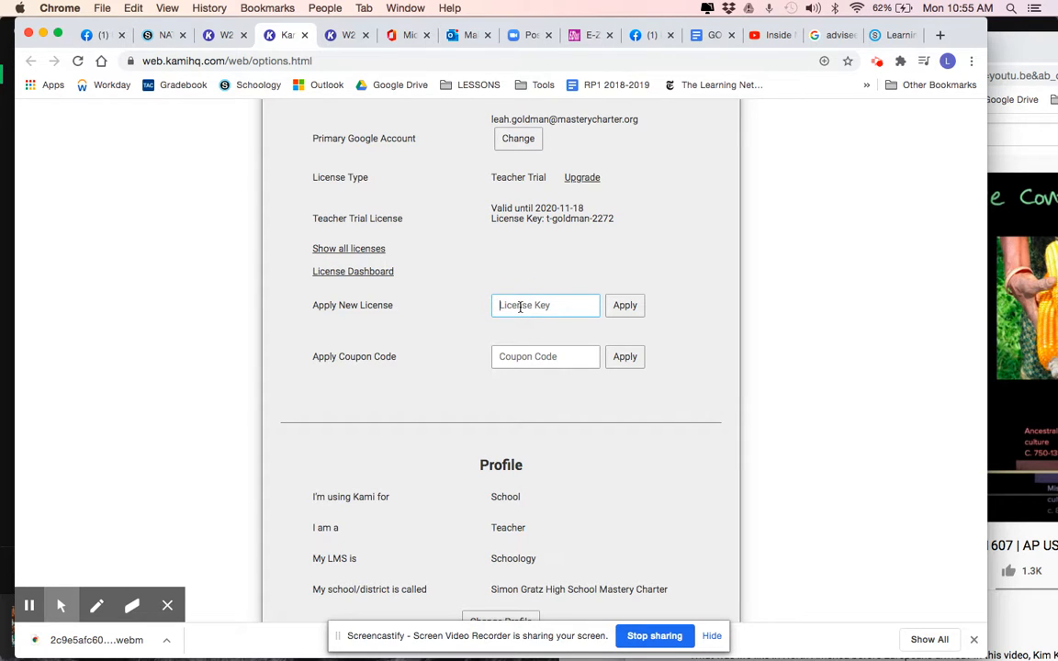
pyautogui.scroll(3, 519, 307)
pyautogui.scroll(2, 543, 371)
# Return to the assignment document and delete the text box in the first blank of guided note 2
pyautogui.click(225, 35)
pyautogui.scroll(-3, 382, 193)
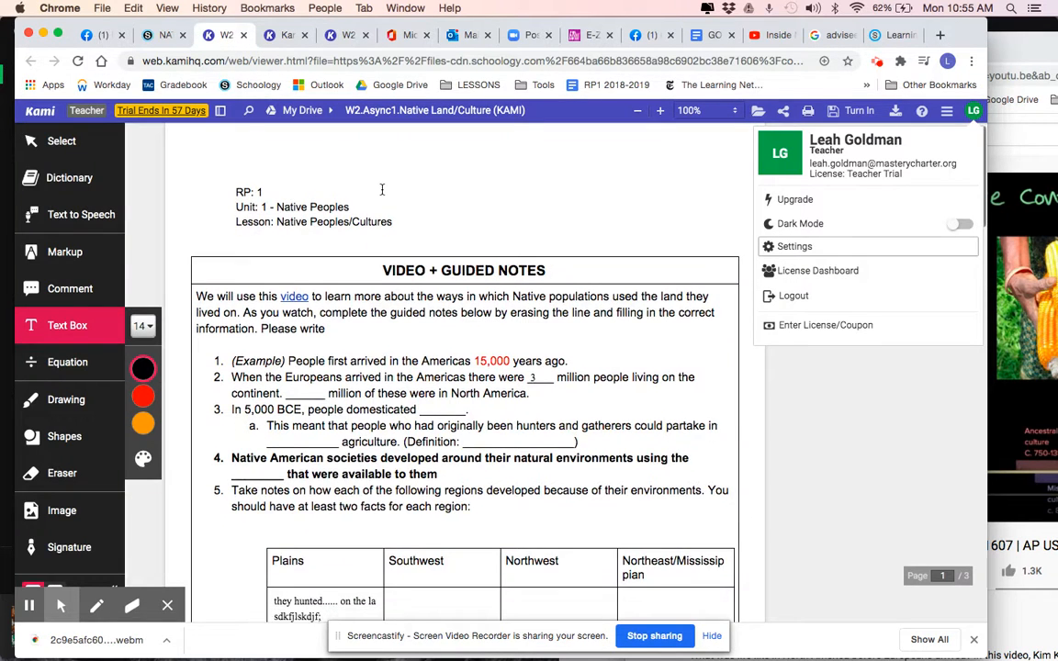
pyautogui.moveTo(543, 268)
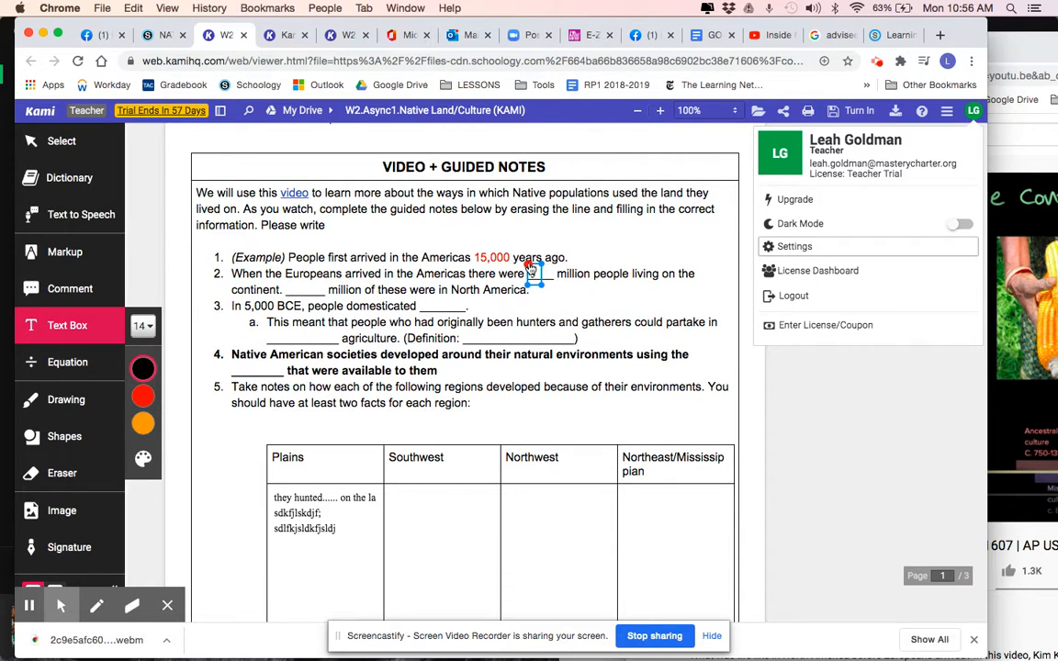
pyautogui.click(529, 267)
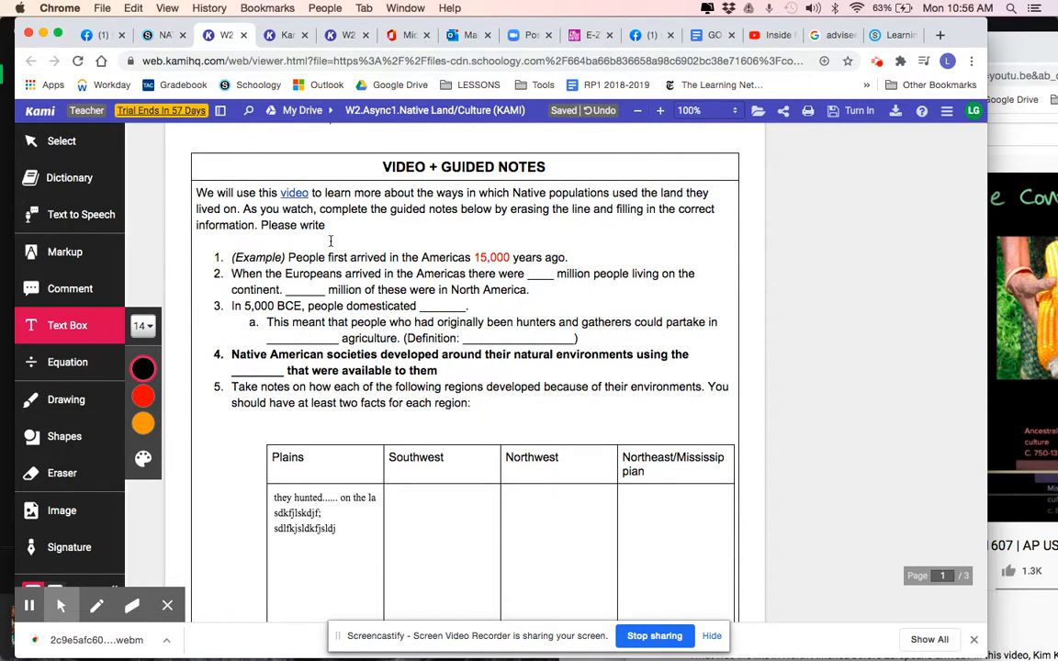
# Open the video linked in the guided notes, paused, in its own separate browser window
pyautogui.click(295, 196)
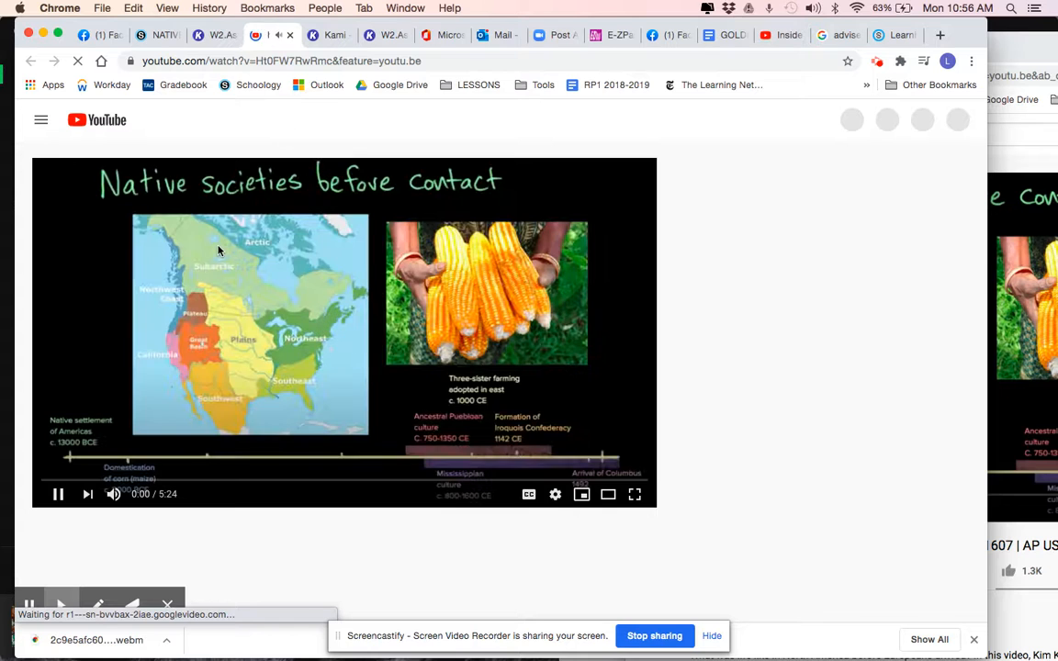
pyautogui.click(57, 496)
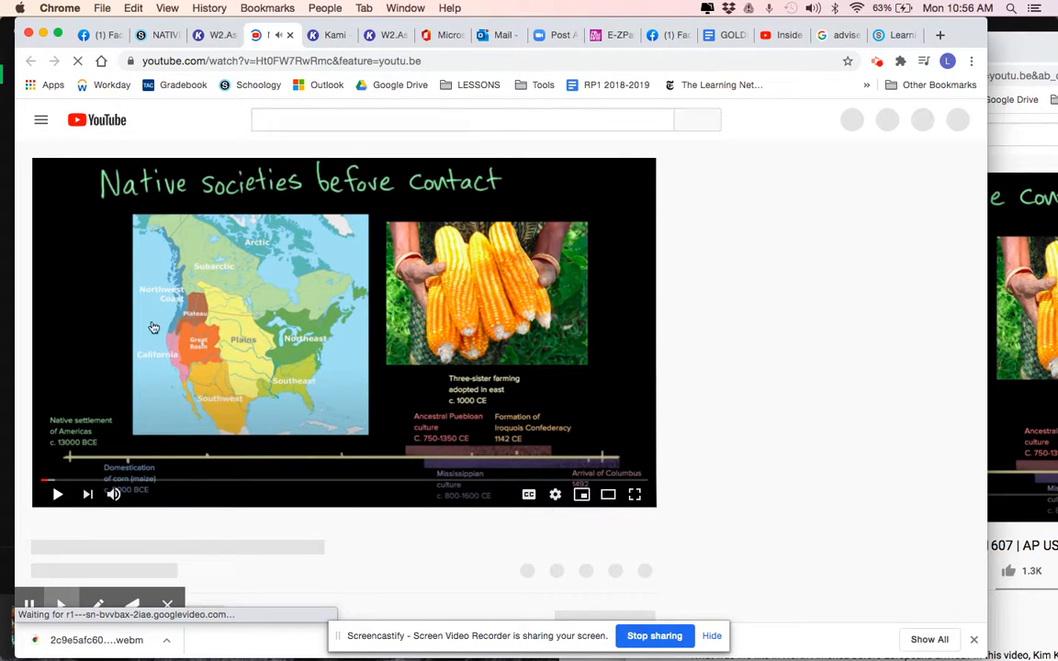
pyautogui.moveTo(274, 38); pyautogui.dragTo(1054, 100)
pyautogui.moveTo(542, 96); pyautogui.dragTo(992, 57)
# Reposition the assignment window so the guided notes and the video window show side by side
pyautogui.moveTo(447, 28); pyautogui.dragTo(306, 28)
pyautogui.scroll(-2, 244, 160)
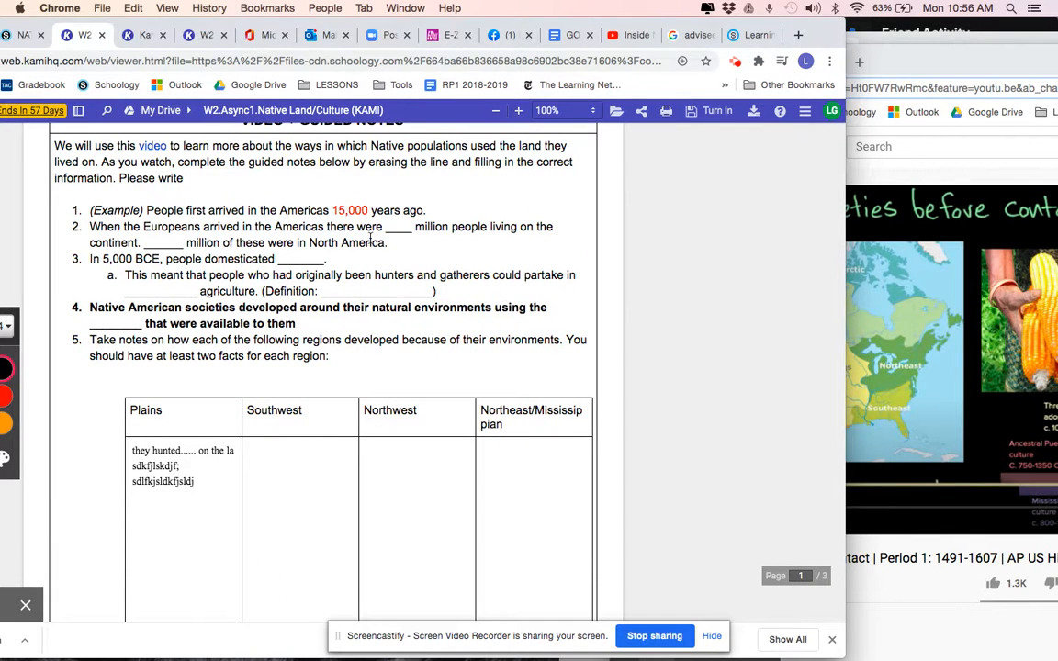
pyautogui.moveTo(334, 27); pyautogui.dragTo(409, 14)
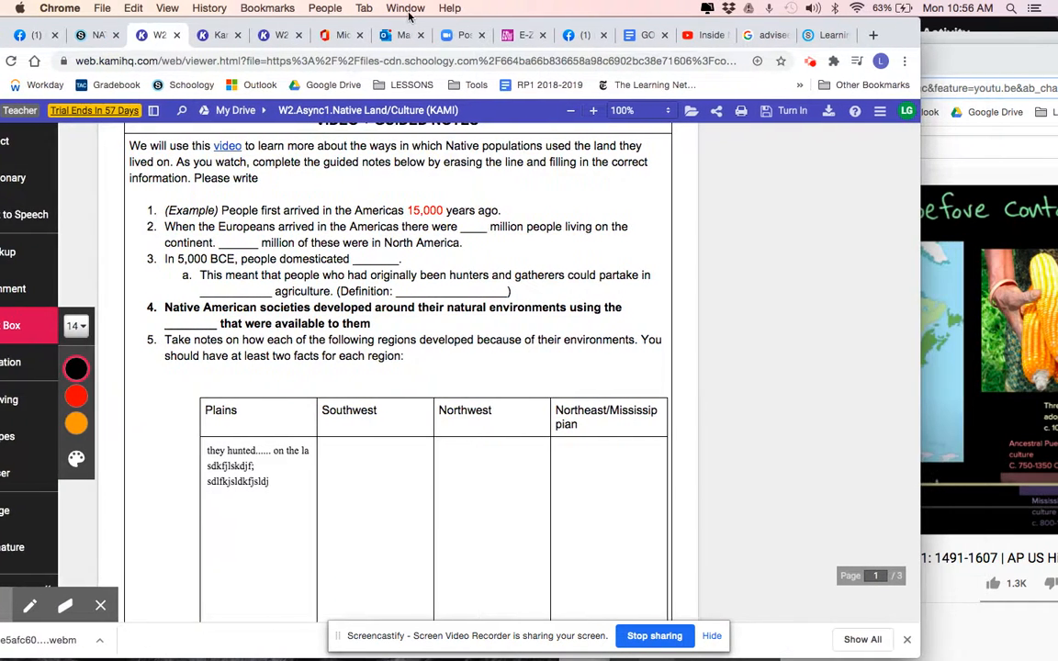
pyautogui.moveTo(180, 27); pyautogui.dragTo(217, 28)
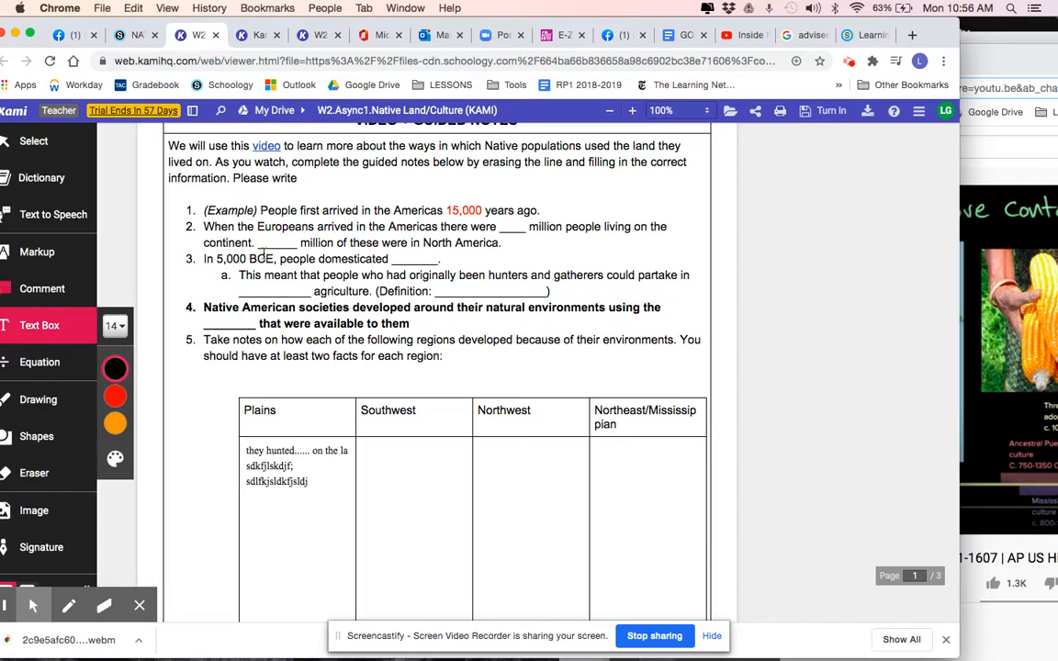
# Try filling the first blank of guided note 2 with a new text box
pyautogui.click(501, 226)
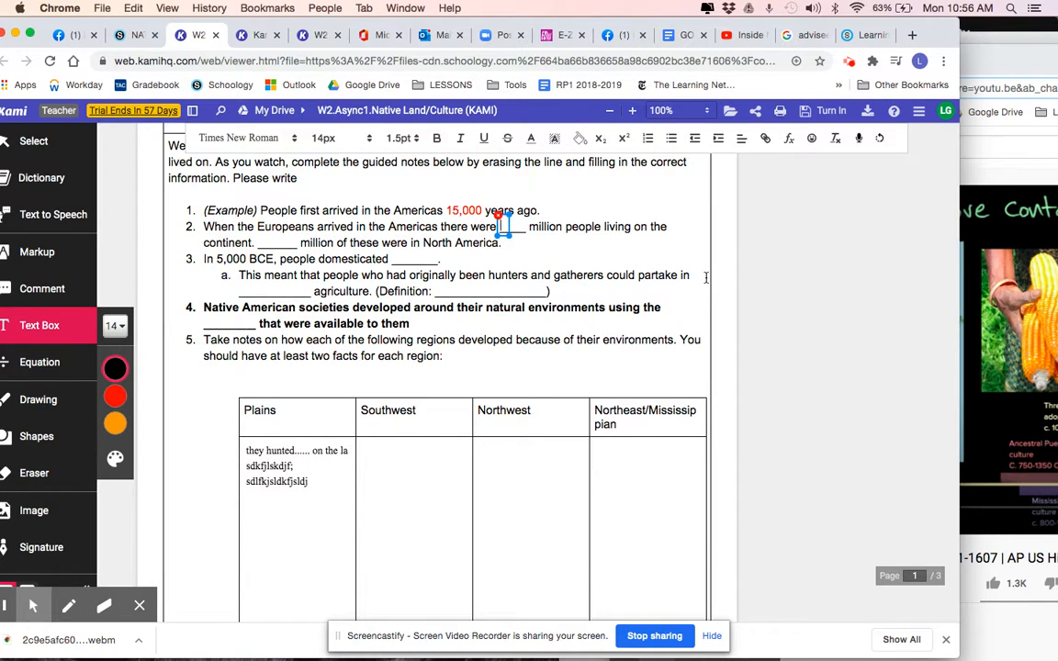
pyautogui.write('thred')
pyautogui.write(' 3')
pyautogui.press('BackSpace')
# Replace the existing Plains column note with a new text box reading "they hunted things...." followed by a new line
pyautogui.scroll(-3, 275, 386)
pyautogui.click(244, 381)
pyautogui.press('BackSpace')
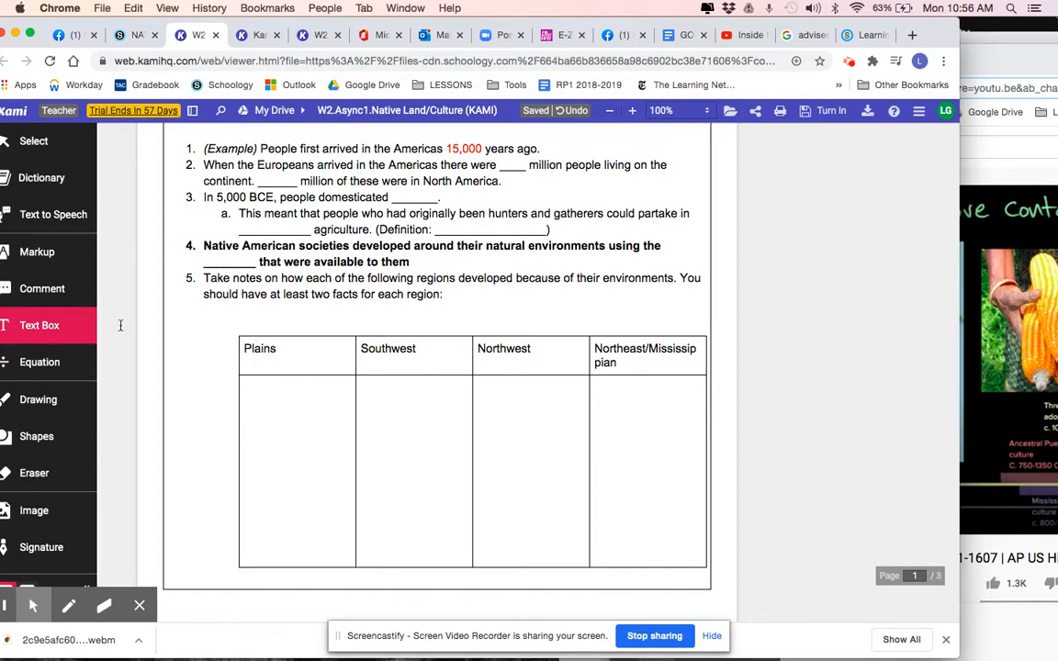
pyautogui.click(248, 390)
pyautogui.write('they hu')
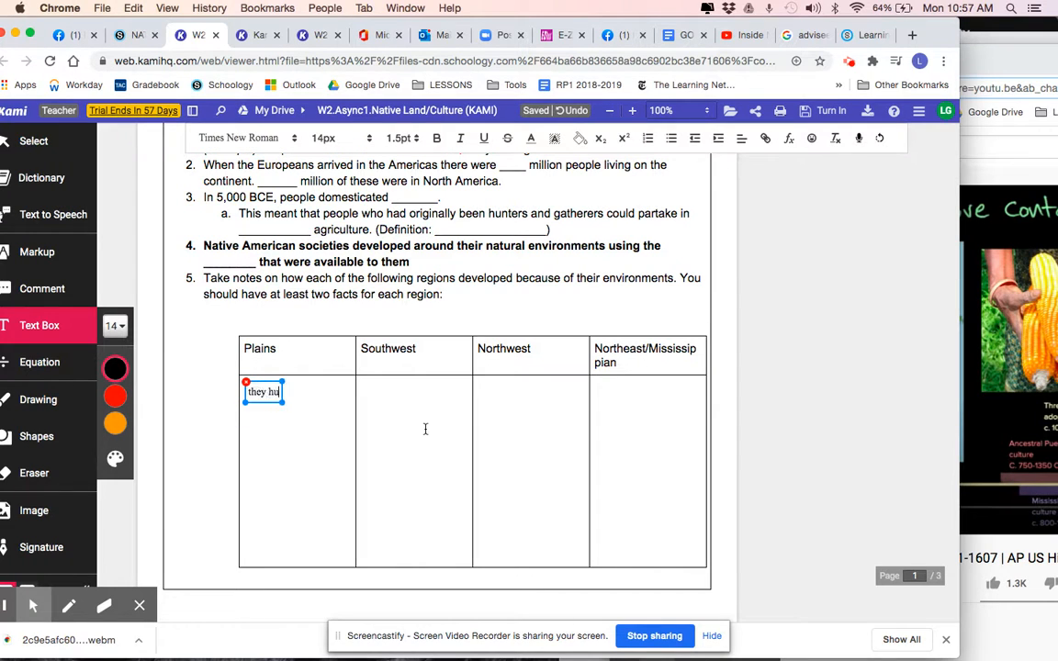
pyautogui.write('nted things....')
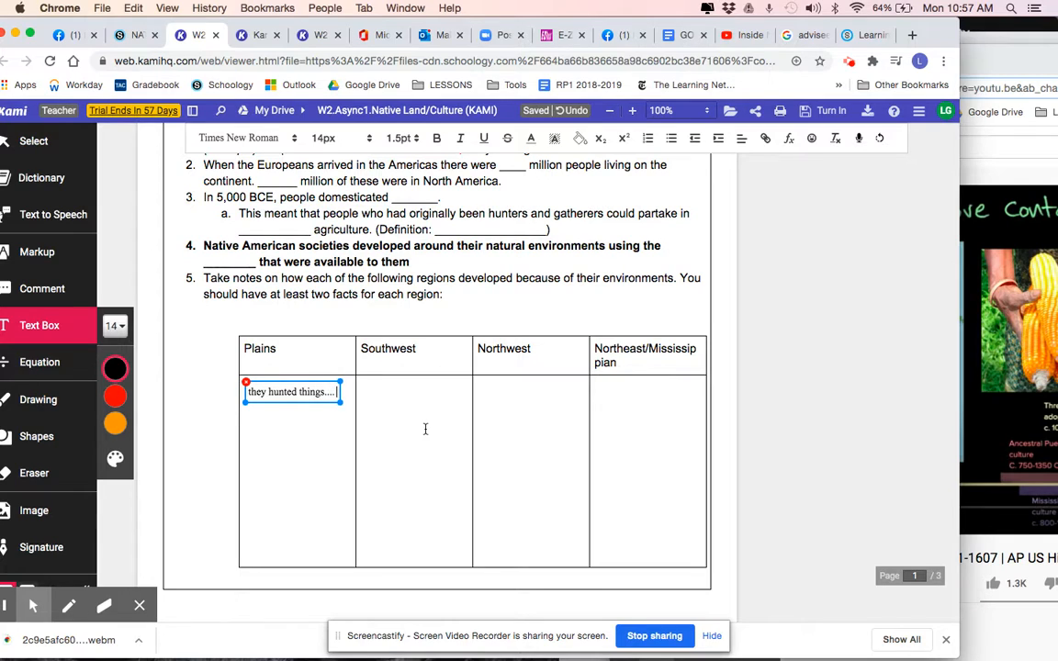
pyautogui.press('Return')
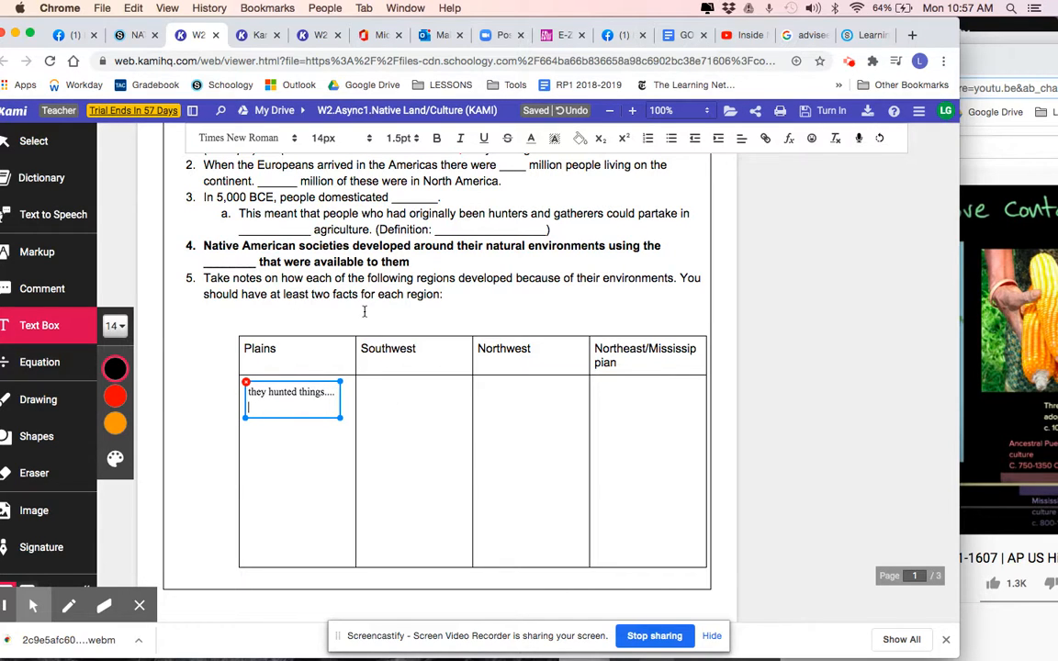
# Underline the sentence "Highlight information that relates to land and culture." in the Lenape reading's ANNOTATE instructions using yellow markup
pyautogui.scroll(-1, 421, 361)
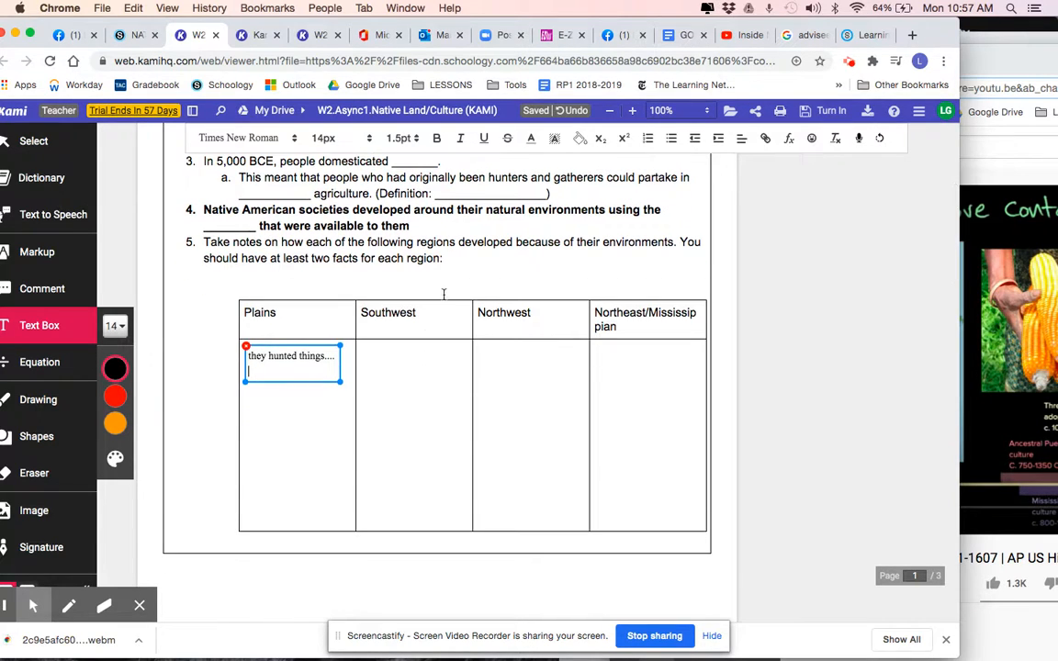
pyautogui.scroll(-10, 344, 309)
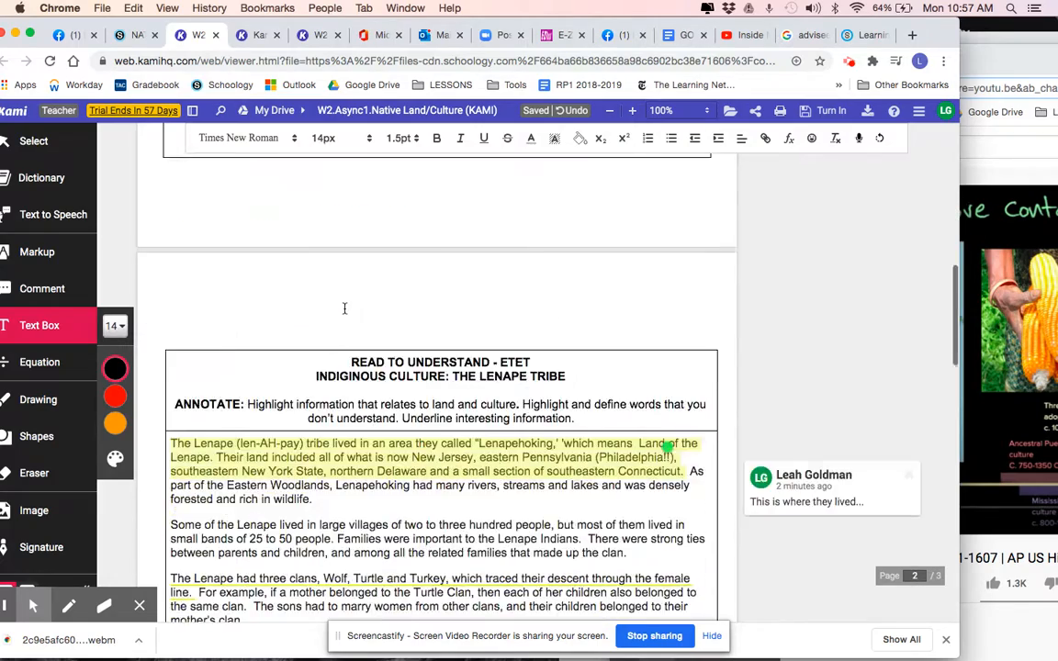
pyautogui.scroll(3, 345, 310)
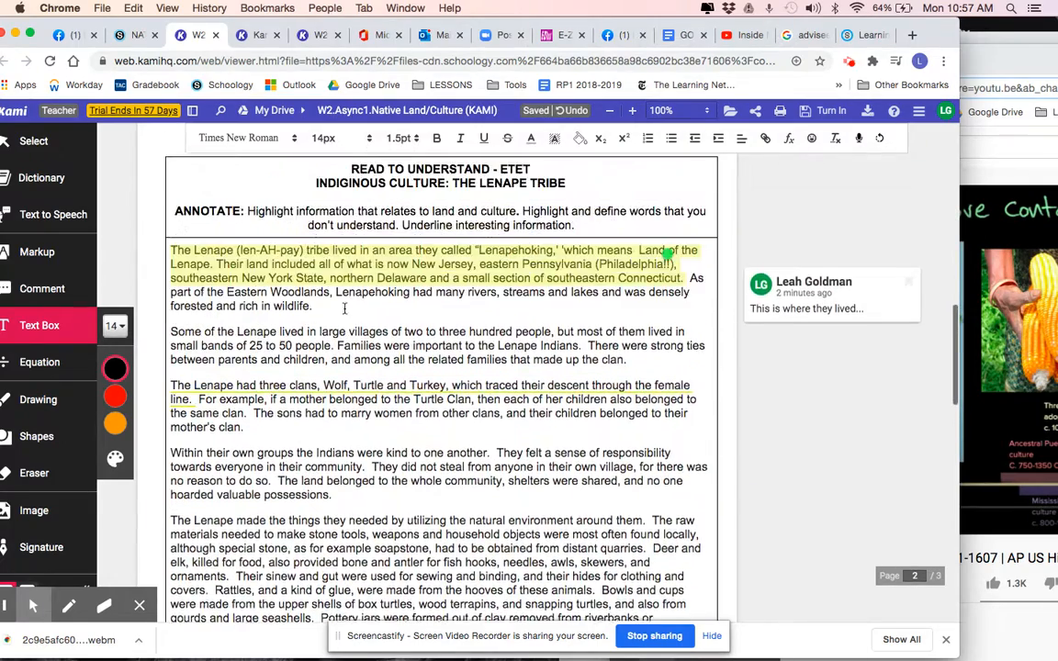
pyautogui.scroll(-1, 346, 310)
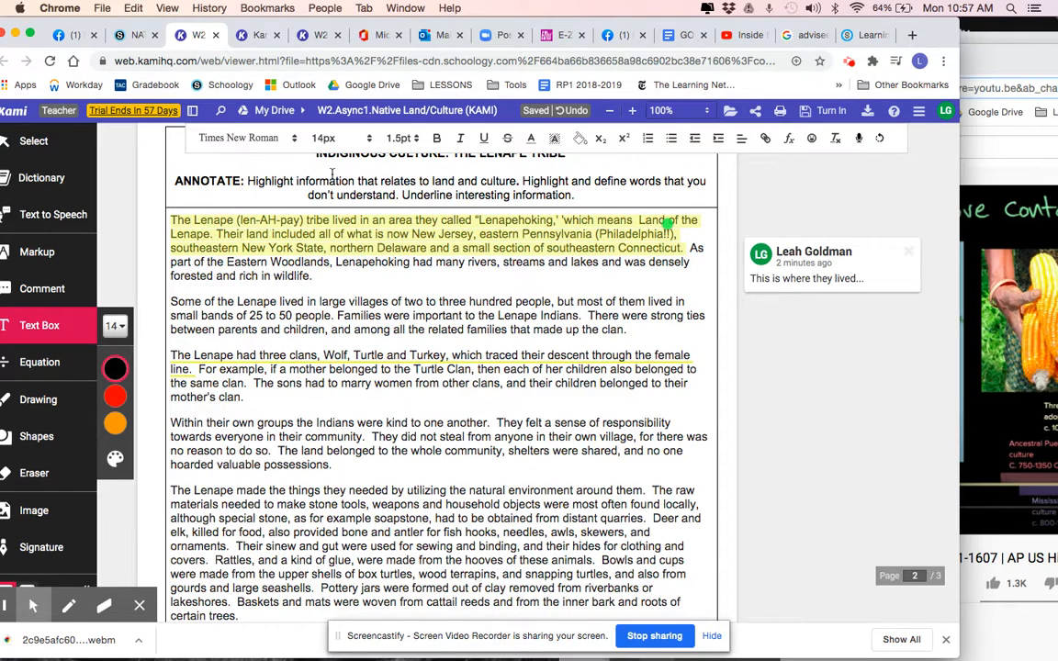
pyautogui.moveTo(246, 179); pyautogui.dragTo(520, 184)
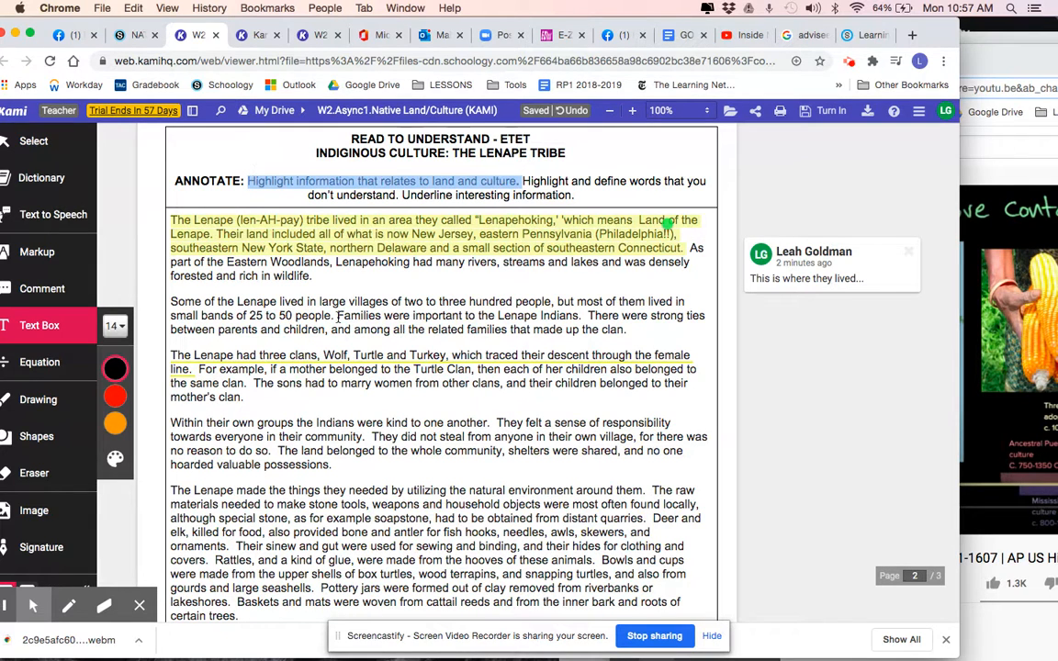
pyautogui.scroll(-1, 338, 316)
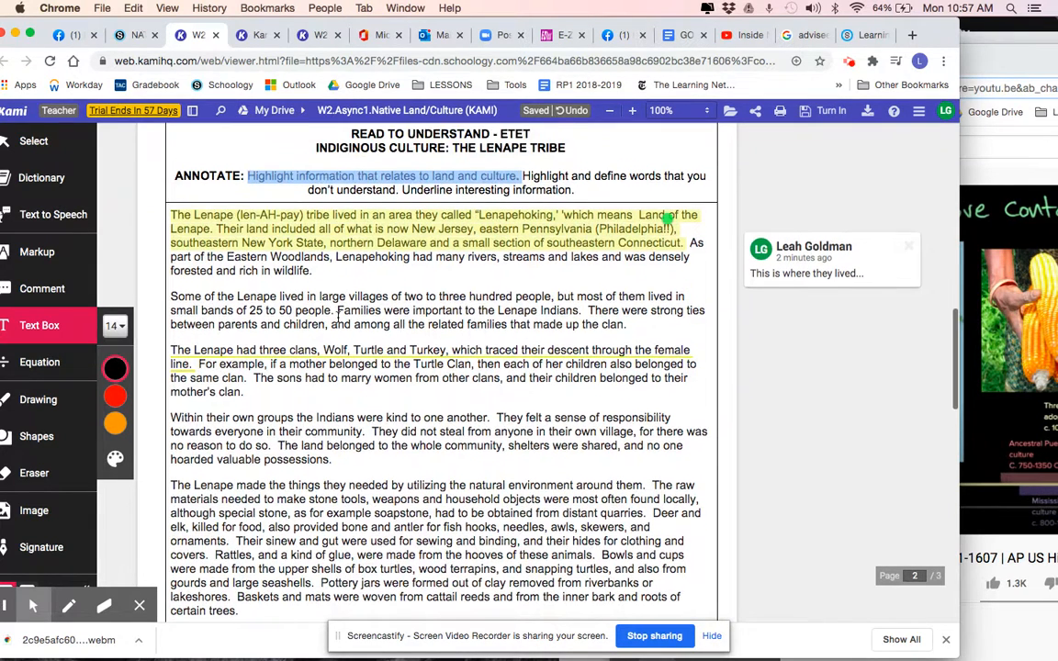
pyautogui.click(33, 255)
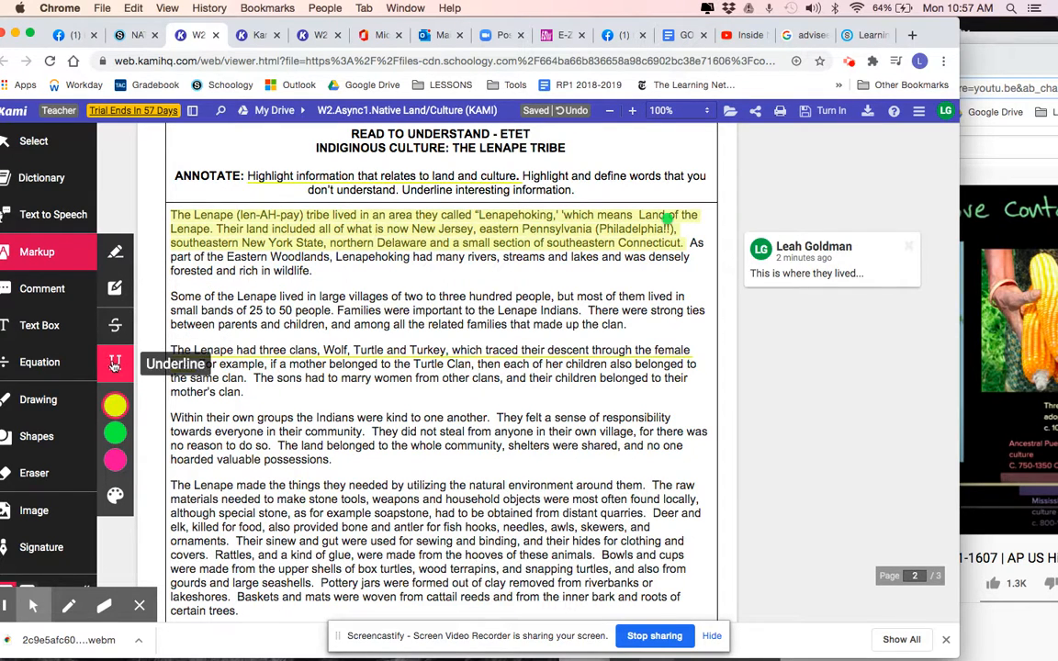
# Highlight "Within their own groups the Indians were kind to one another." in yellow and the end of that paragraph in green
pyautogui.click(115, 257)
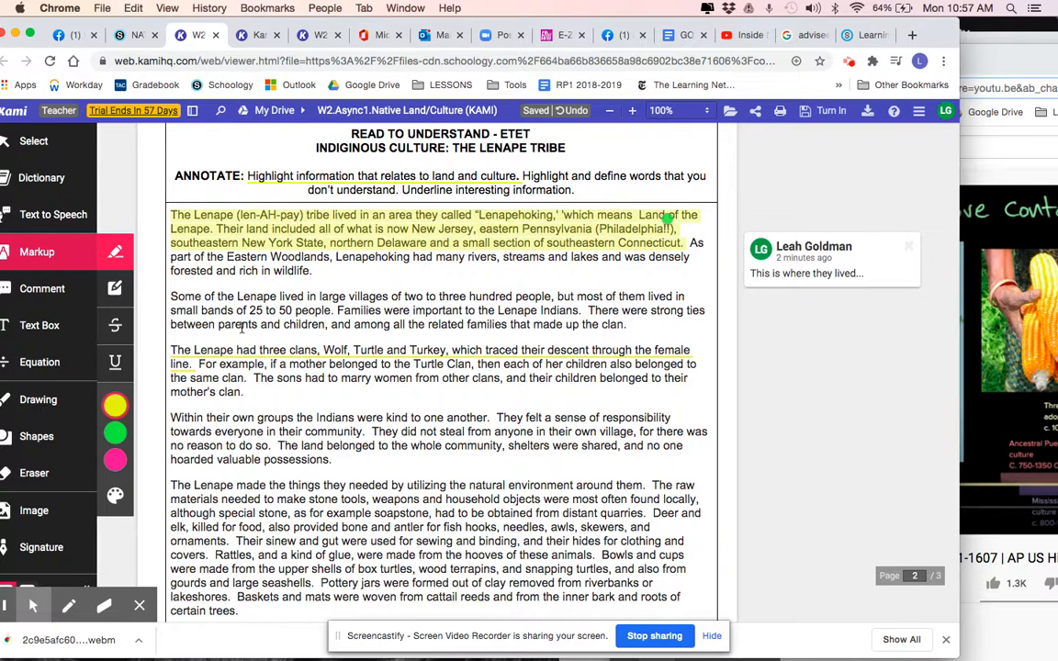
pyautogui.scroll(-2, 243, 328)
pyautogui.moveTo(171, 336); pyautogui.dragTo(496, 337)
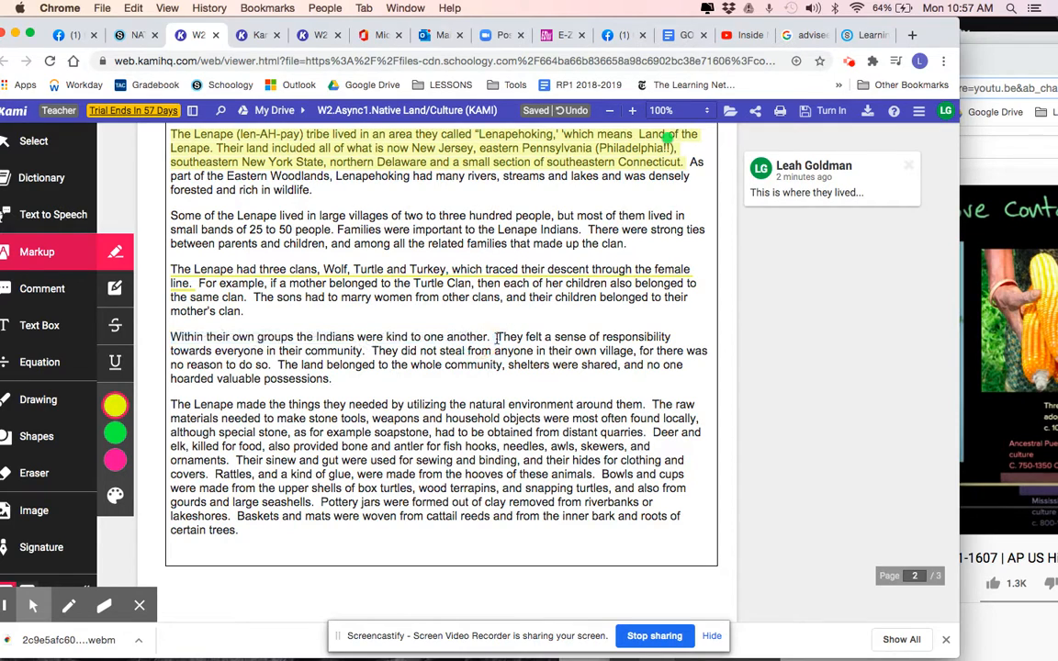
pyautogui.click(114, 436)
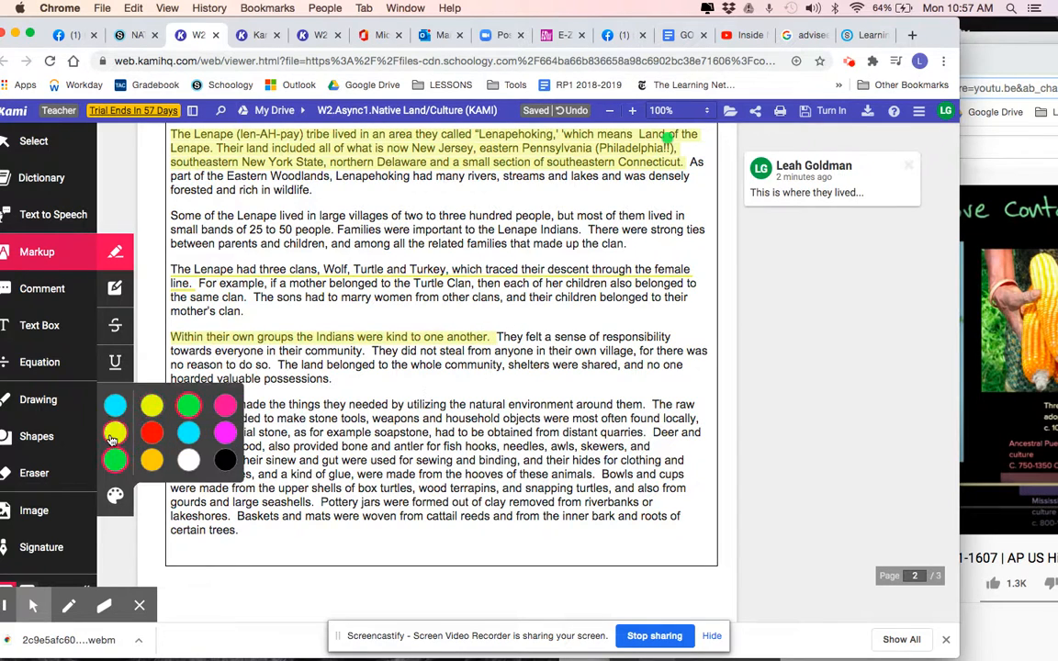
pyautogui.moveTo(355, 366); pyautogui.dragTo(578, 373)
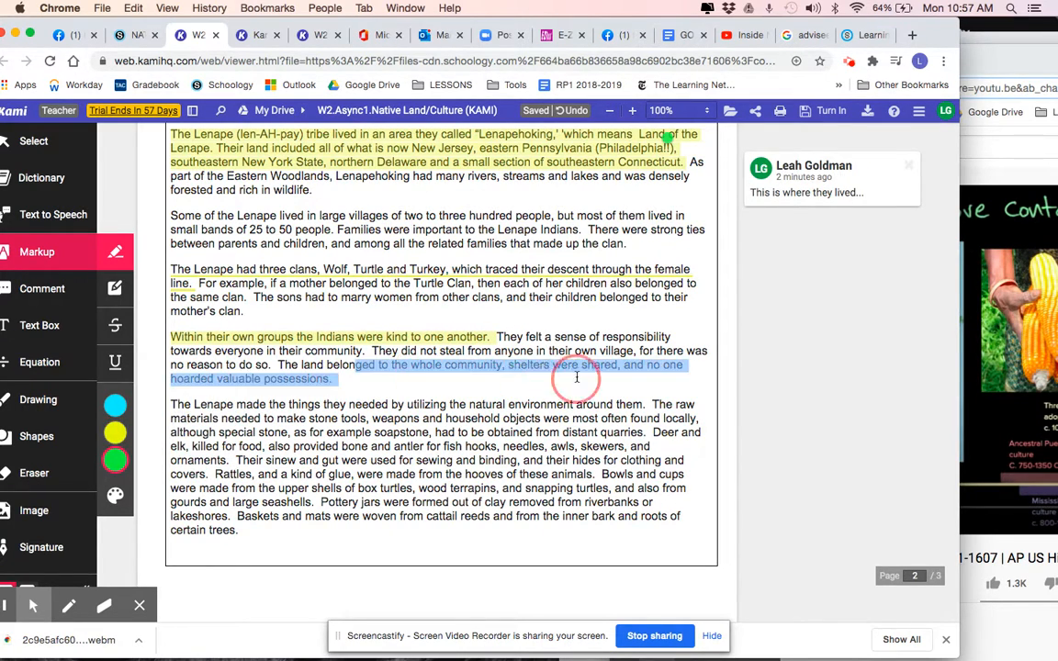
# Delete the green and yellow highlights in the "Within their own groups" paragraph and the underline on the three-clans sentence
pyautogui.click(515, 363)
pyautogui.click(601, 315)
pyautogui.click(452, 336)
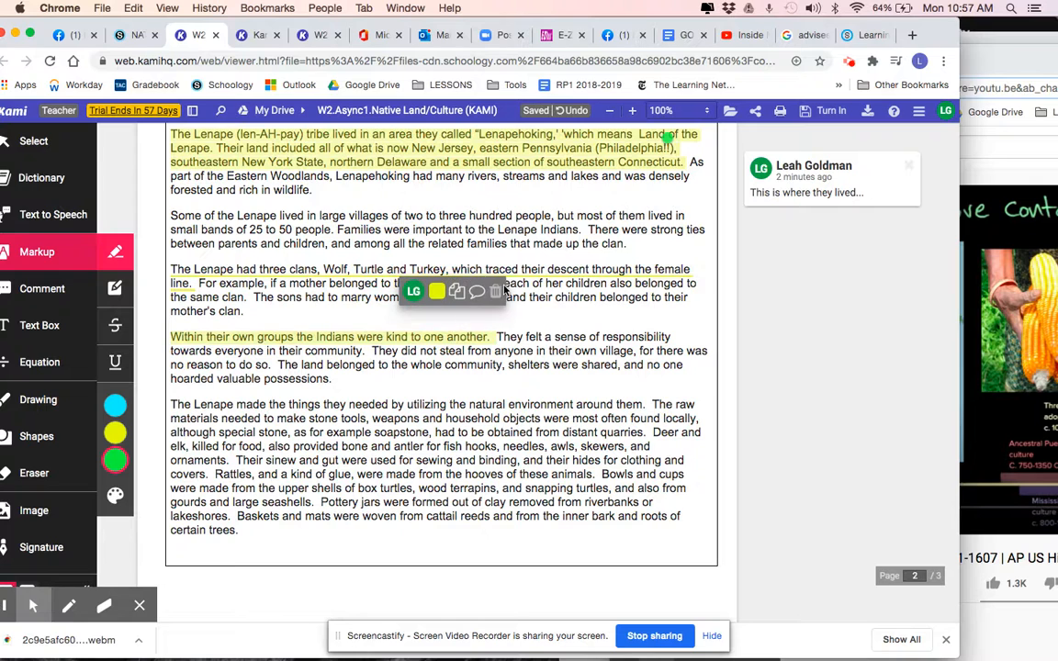
pyautogui.click(495, 290)
pyautogui.click(442, 266)
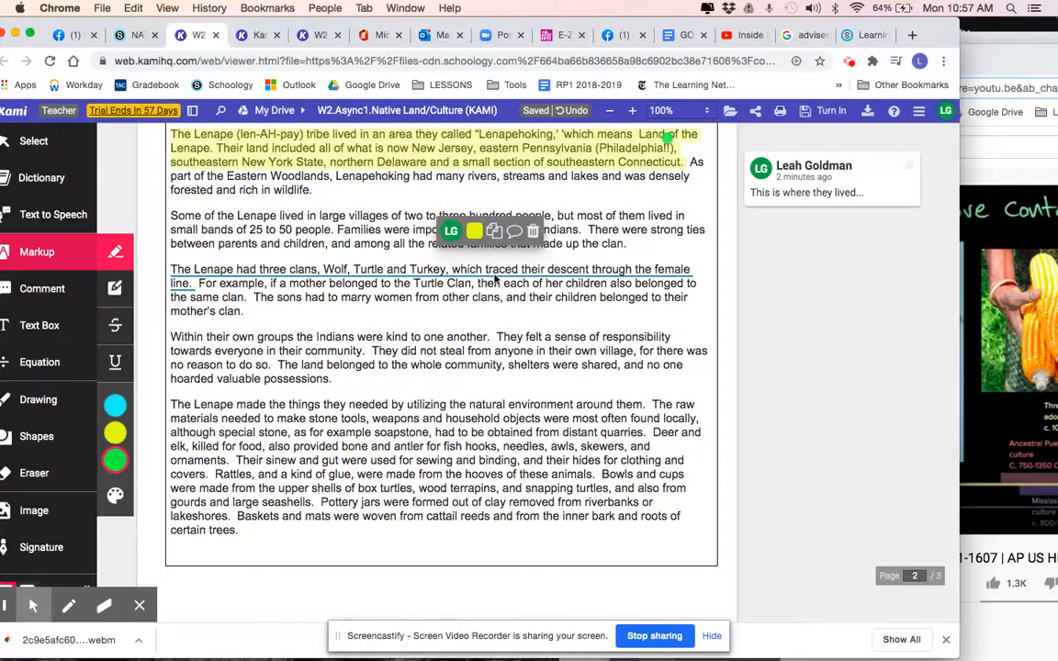
pyautogui.click(534, 230)
# Add a text comment reading "this is where they lived!" at "Philadelphia" in the highlighted opening passage of the Lenape reading
pyautogui.scroll(2, 515, 248)
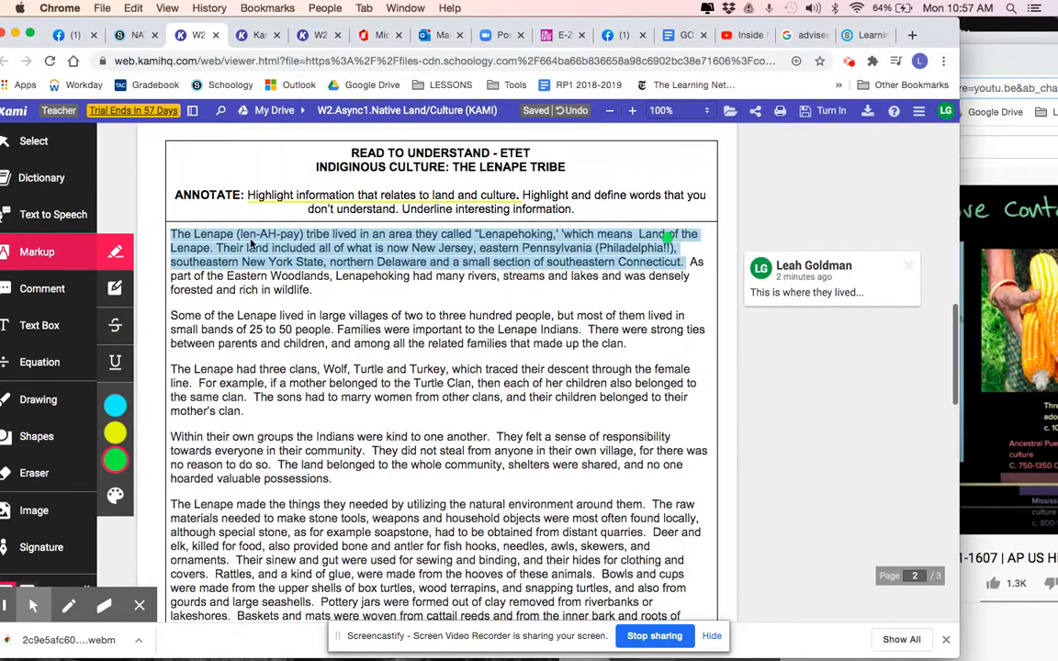
pyautogui.click(360, 258)
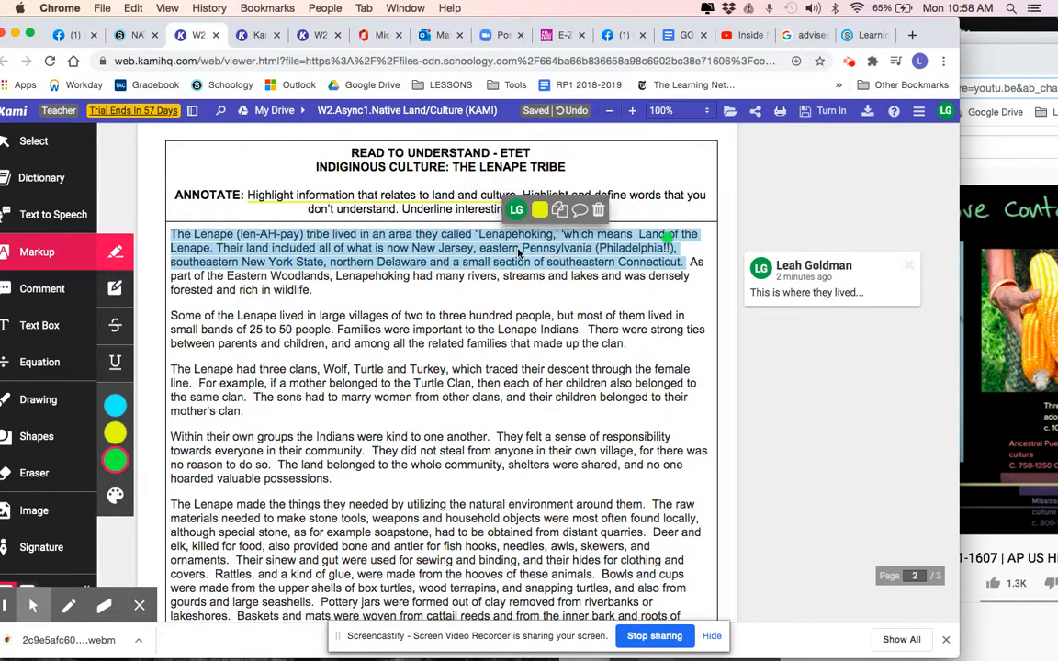
pyautogui.click(36, 297)
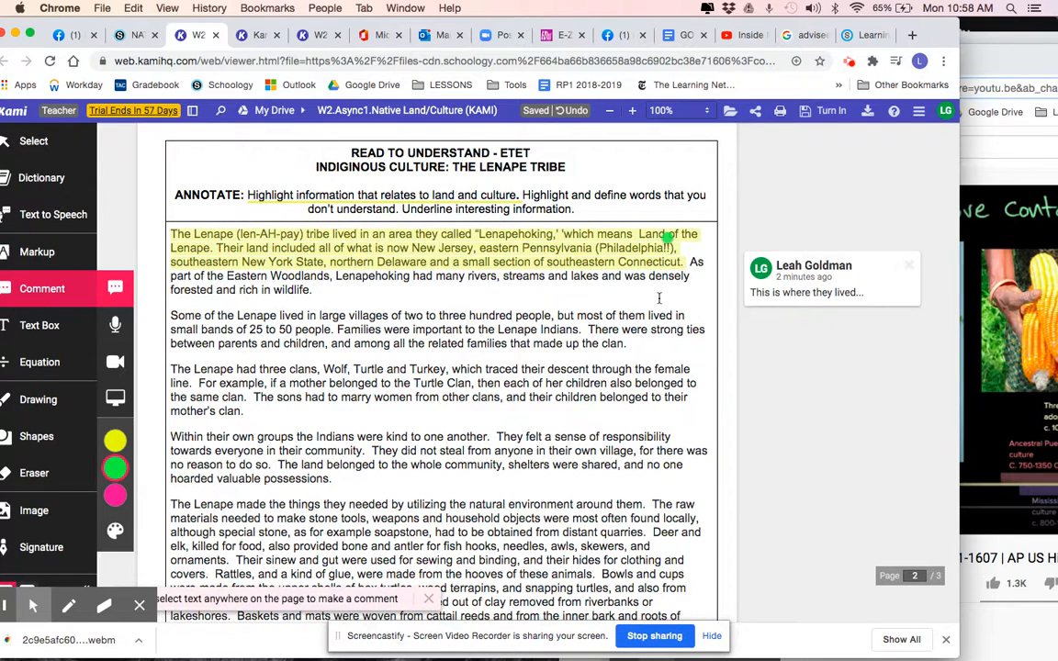
pyautogui.click(671, 237)
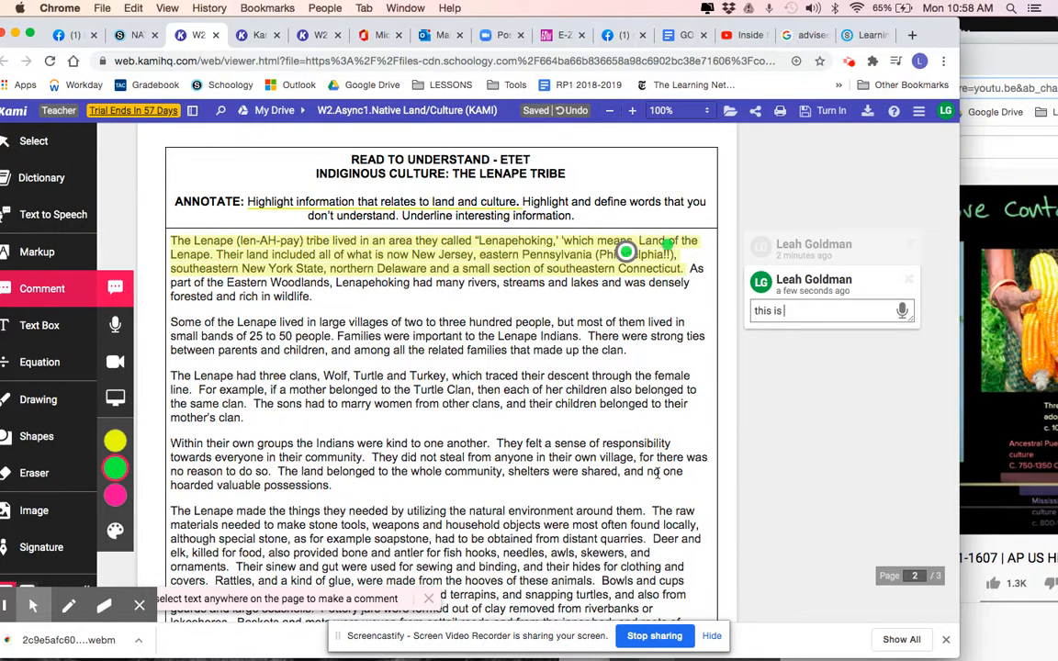
pyautogui.write('this is where they lived!')
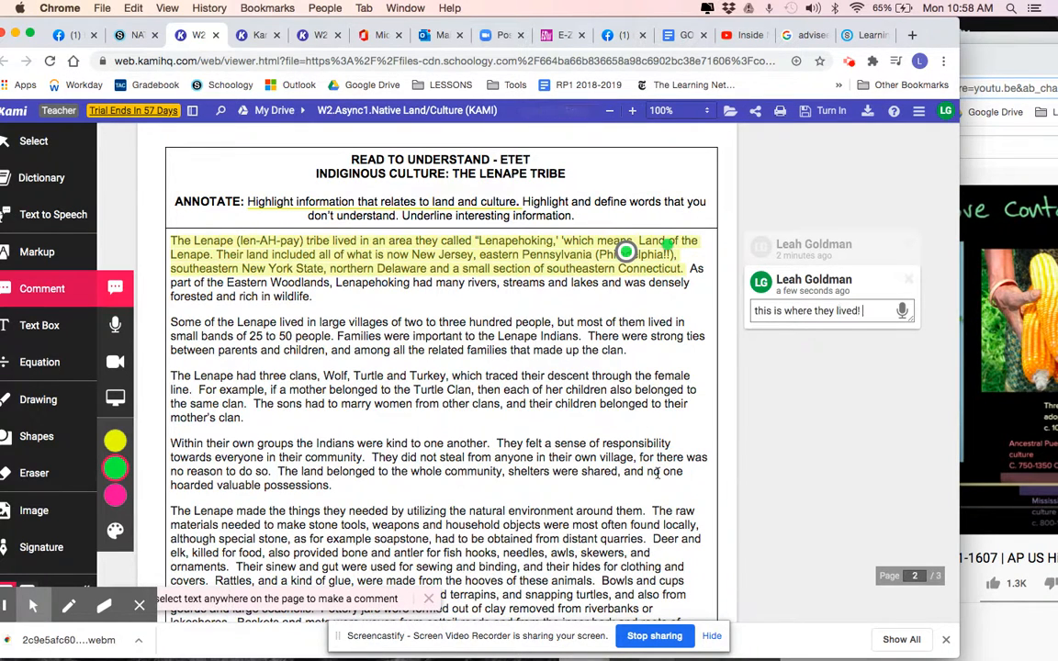
pyautogui.press('Return')
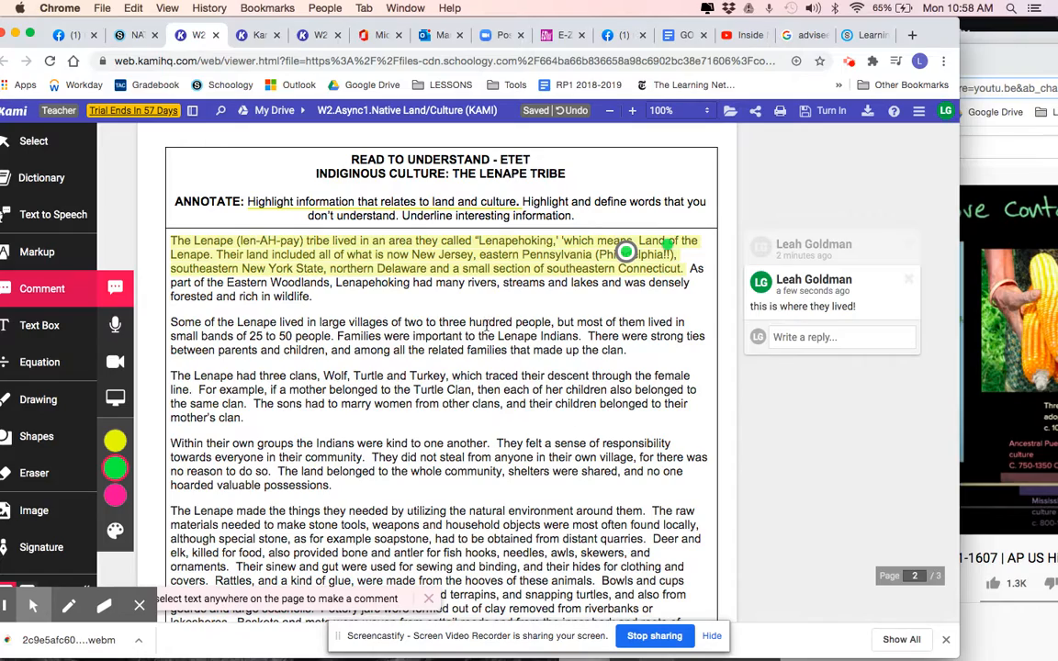
# Delete the existing text box holding the gibberish answer under the Exit Ticket question on page 3
pyautogui.scroll(-6, 487, 327)
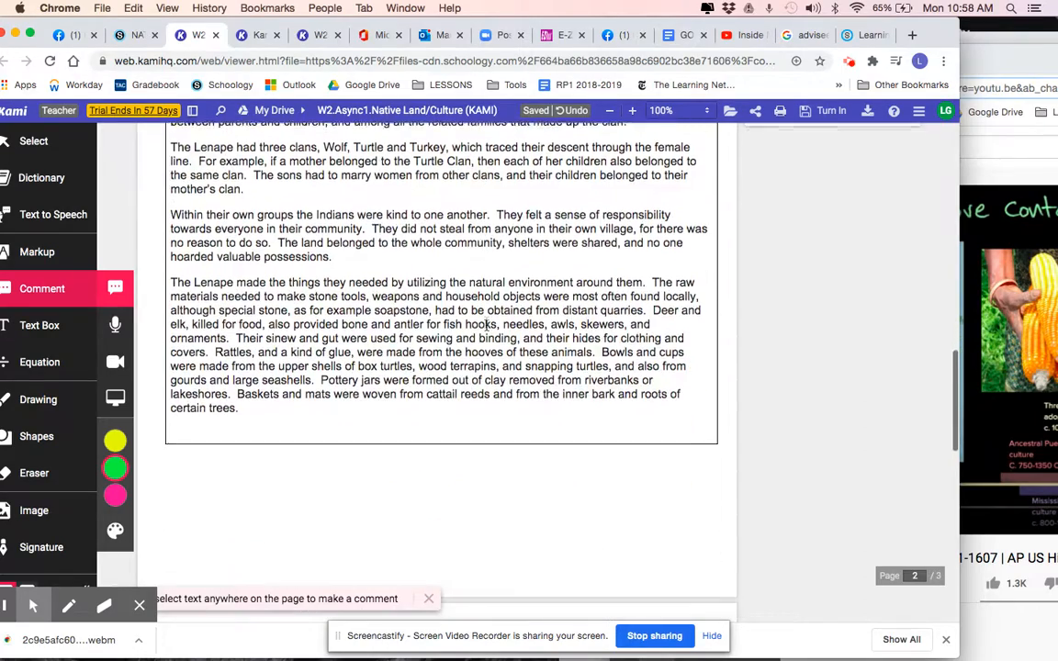
pyautogui.scroll(5, 487, 327)
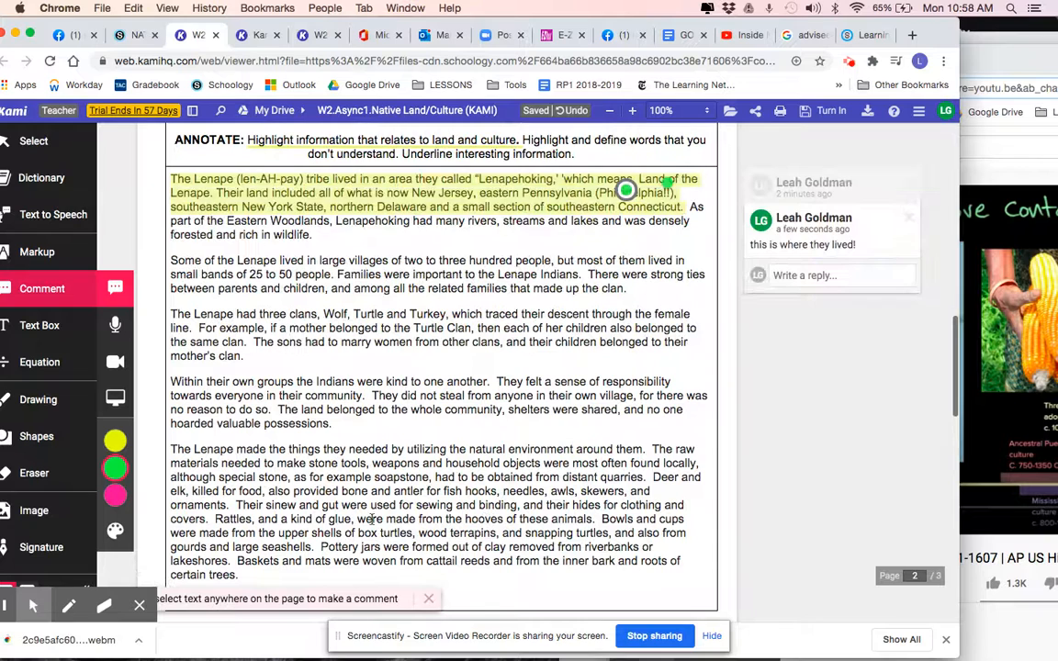
pyautogui.scroll(-15, 372, 519)
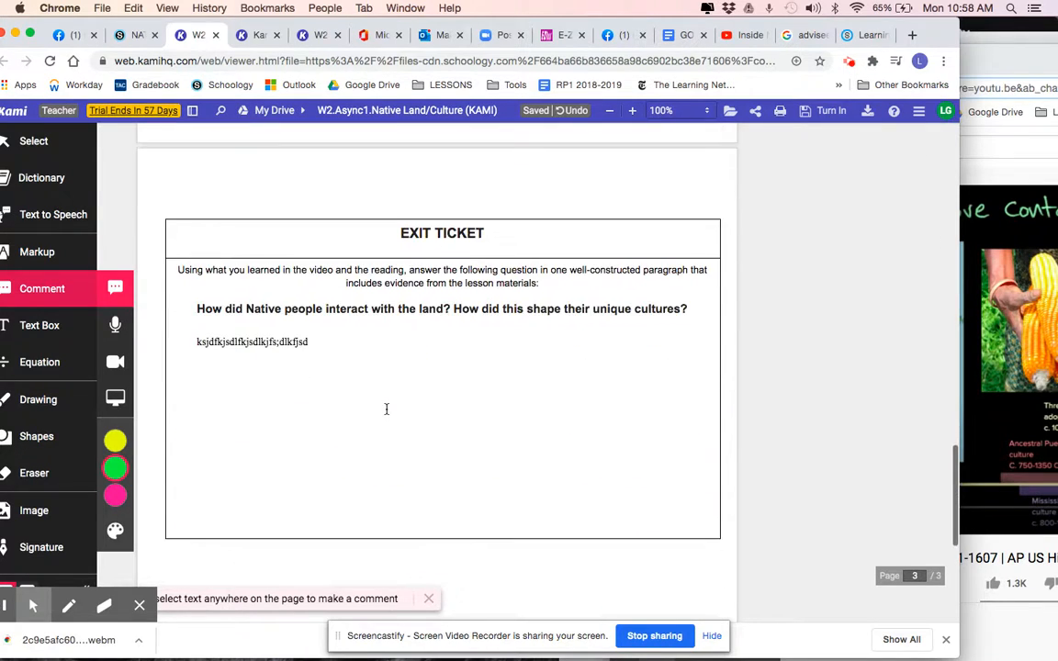
pyautogui.scroll(-2, 386, 409)
pyautogui.click(200, 265)
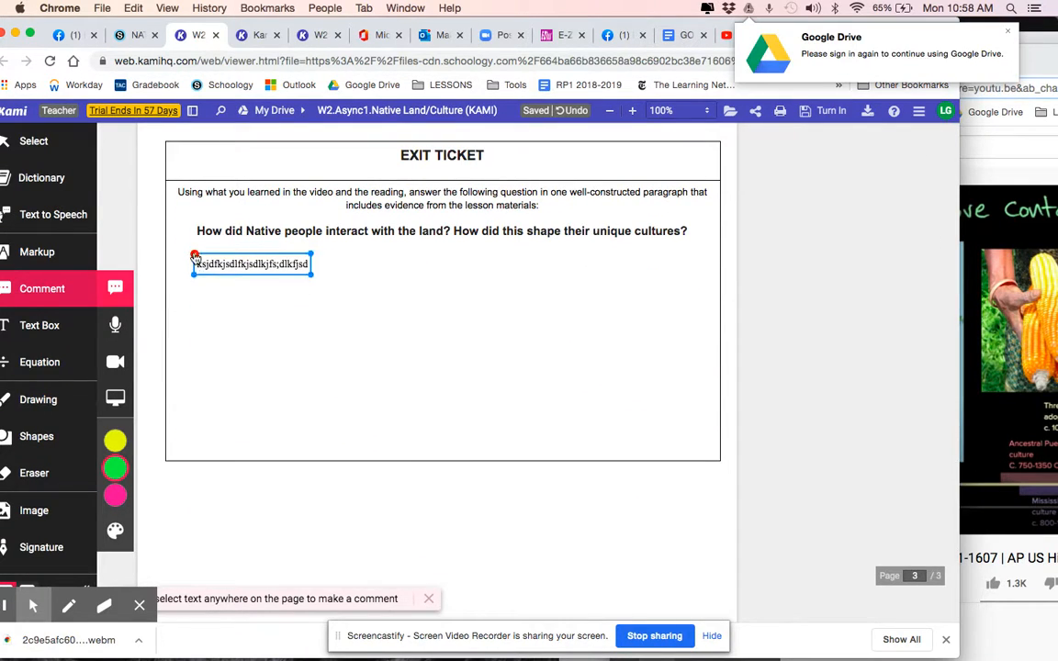
pyautogui.click(195, 255)
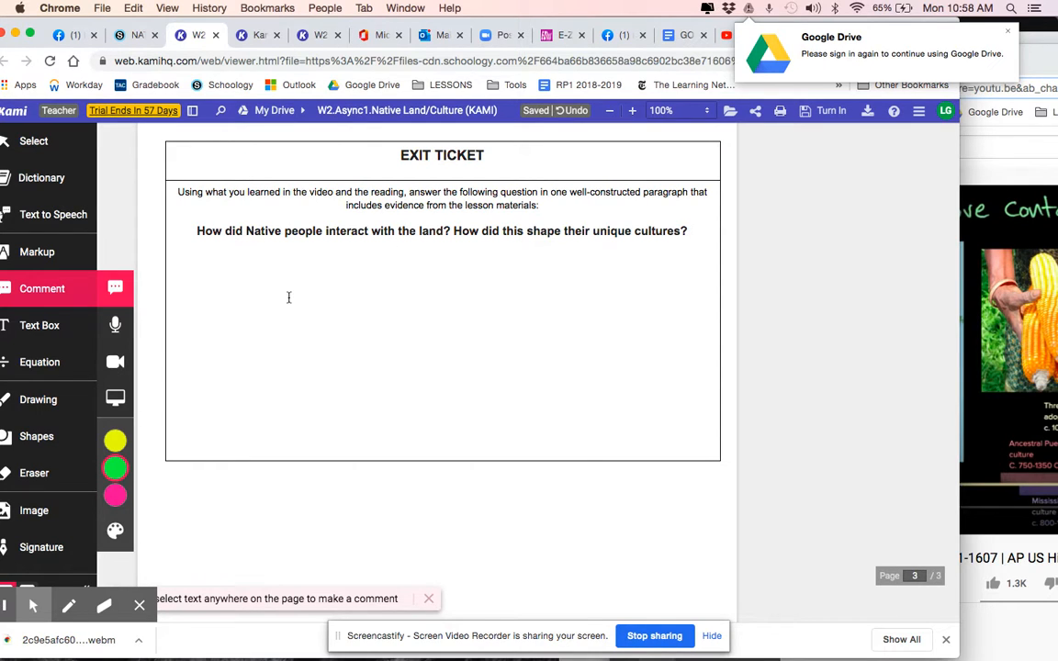
# Add a text box under the Exit Ticket question reading "type your exit ticket here...."
pyautogui.click(31, 325)
pyautogui.click(199, 269)
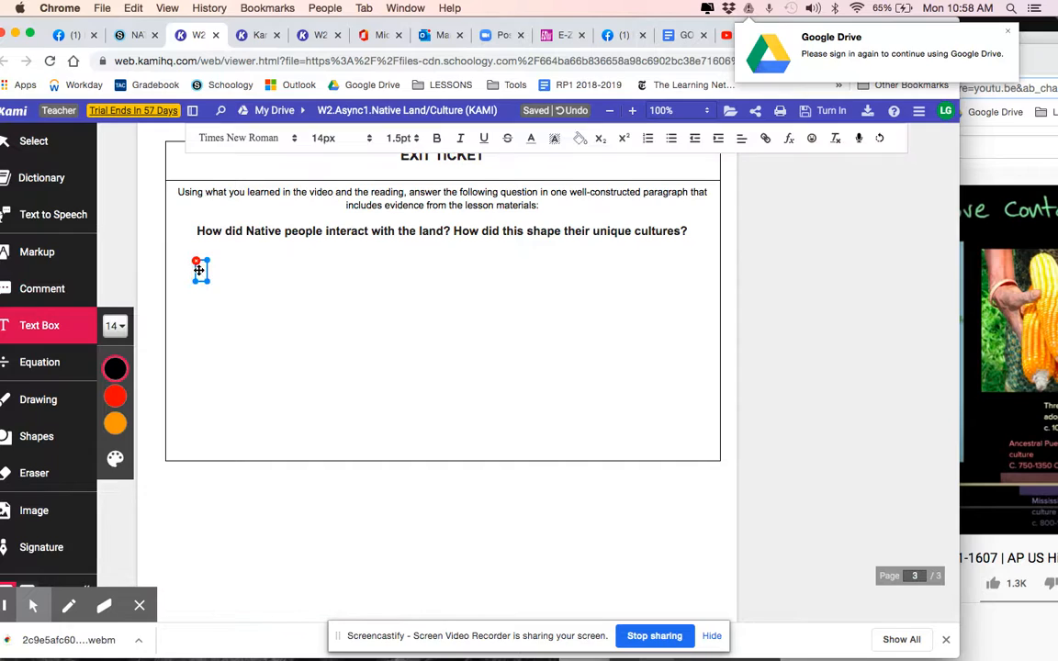
pyautogui.write('type your d')
pyautogui.write('xit ticket here')
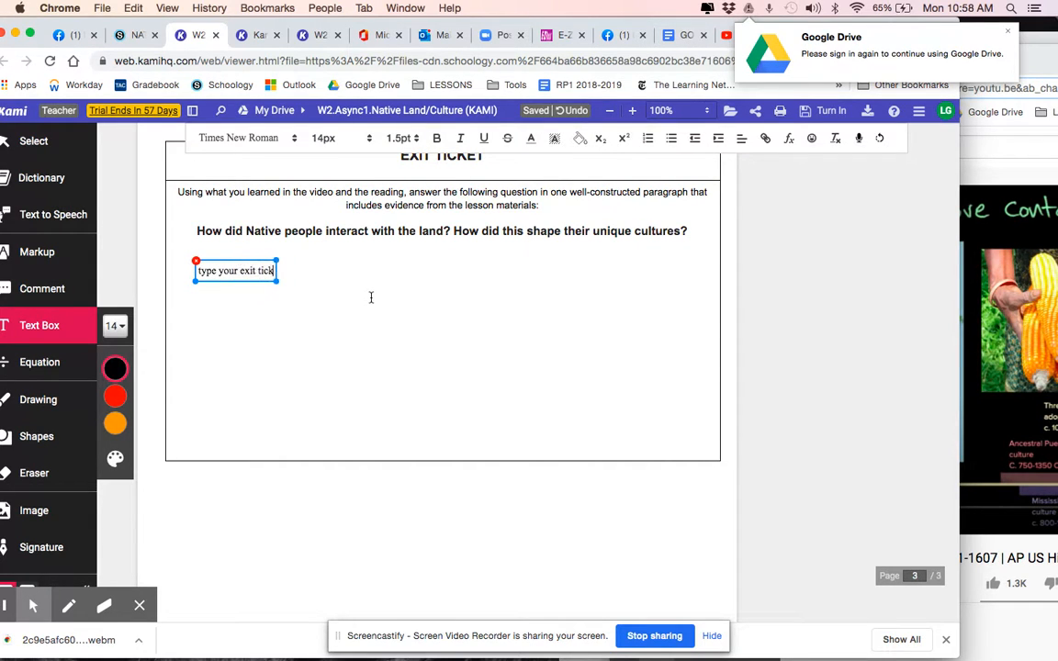
pyautogui.press('BackSpace')
pyautogui.press('BackSpace')
pyautogui.write('e....')
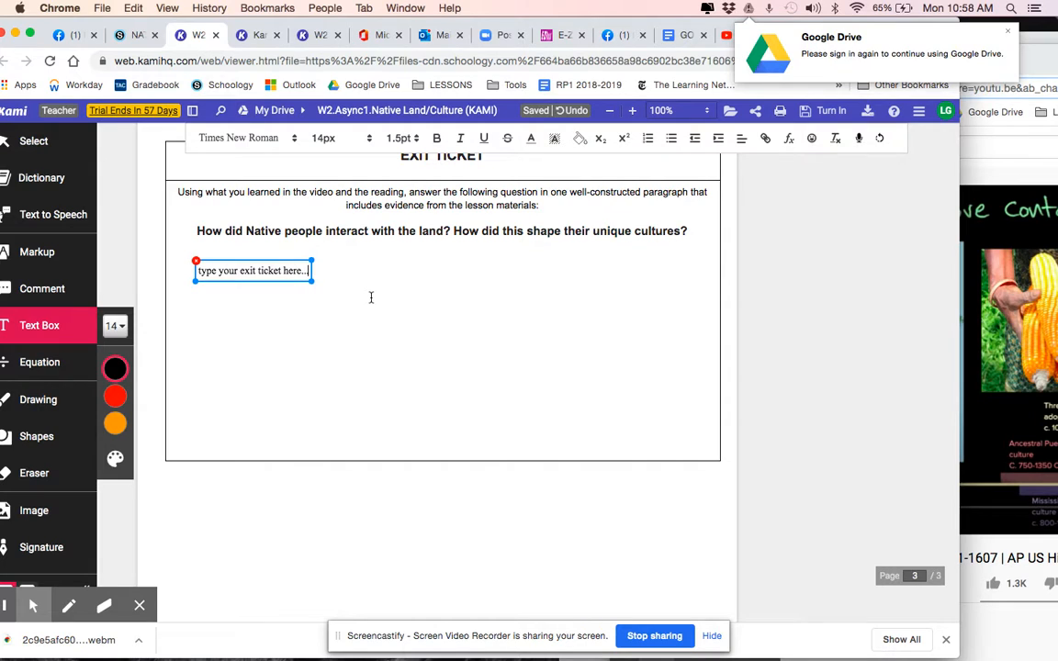
pyautogui.click(616, 338)
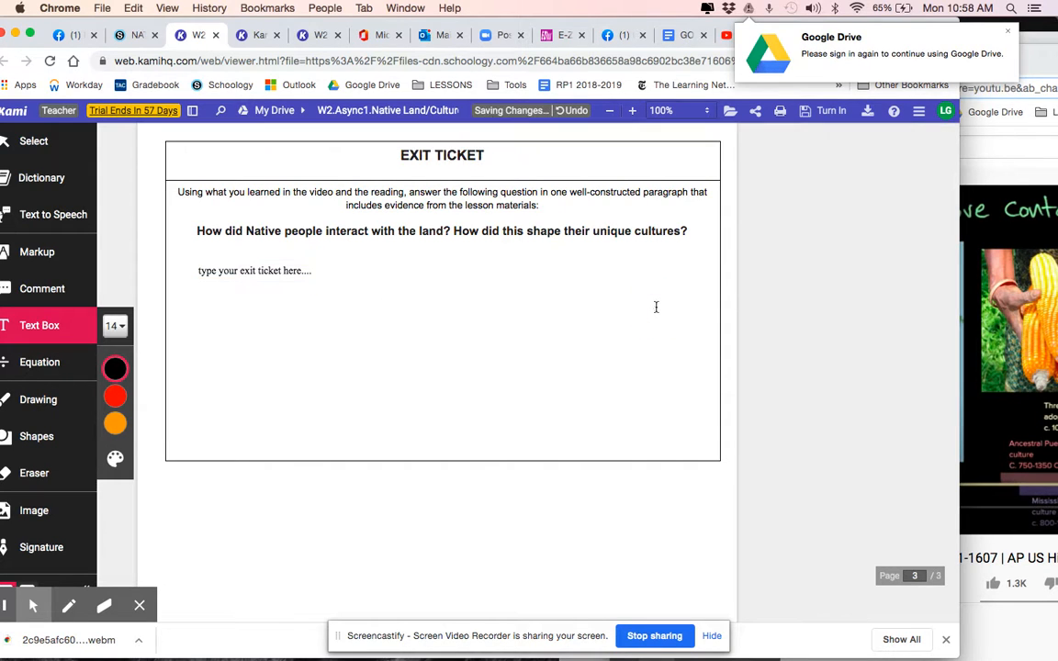
# Draw a small freehand turtle in black beside the paragraph about the three clans in the Lenape reading
pyautogui.scroll(2, 654, 305)
pyautogui.click(55, 399)
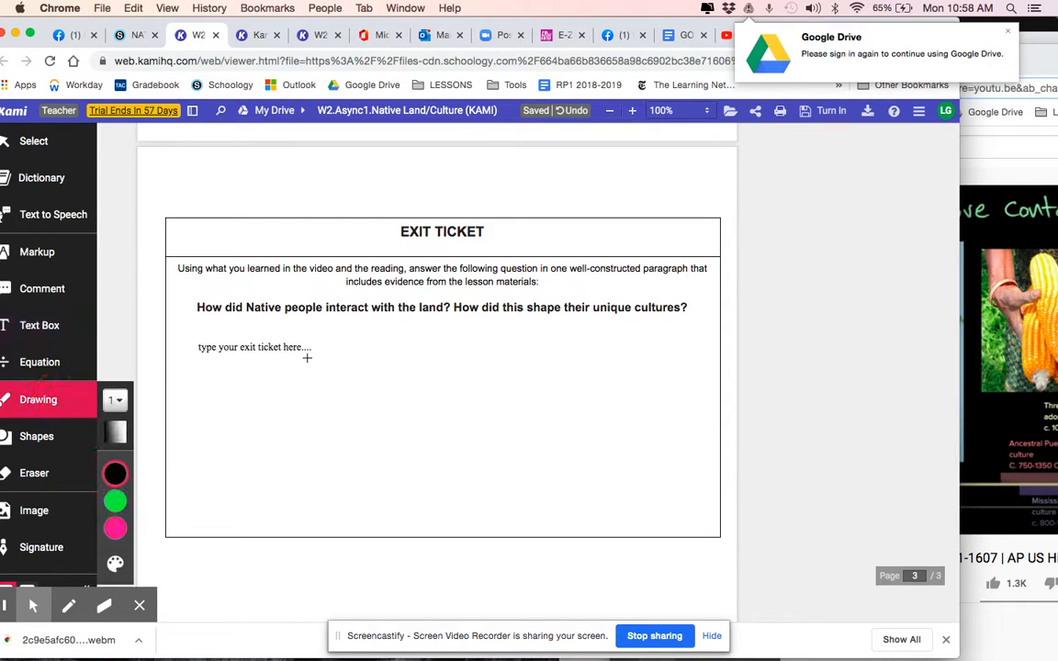
pyautogui.scroll(3, 307, 355)
pyautogui.scroll(-3, 307, 359)
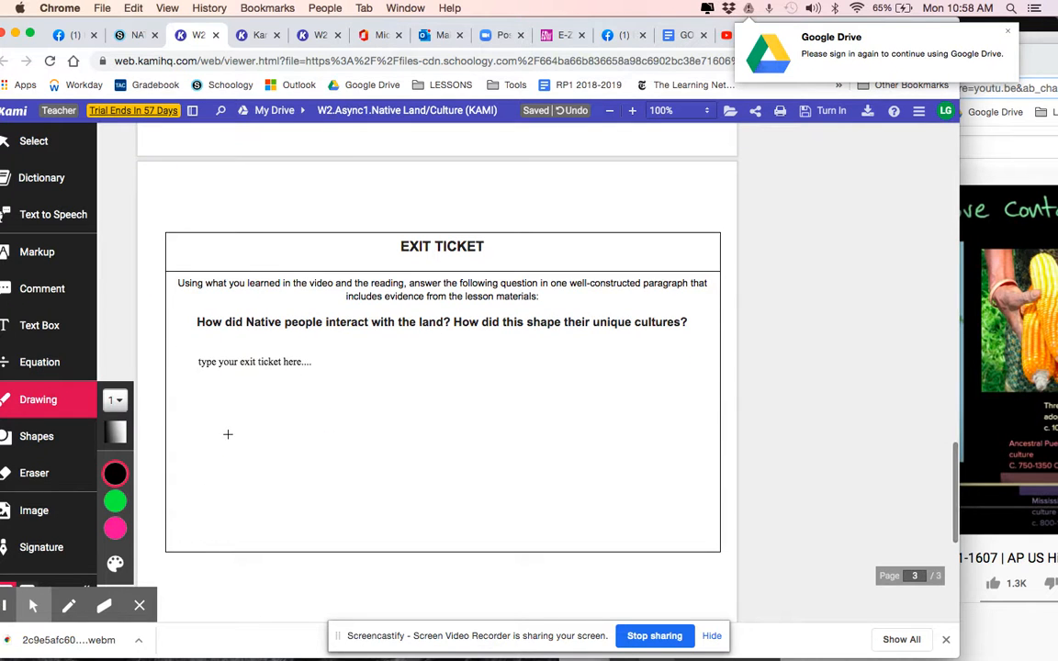
pyautogui.scroll(5, 363, 361)
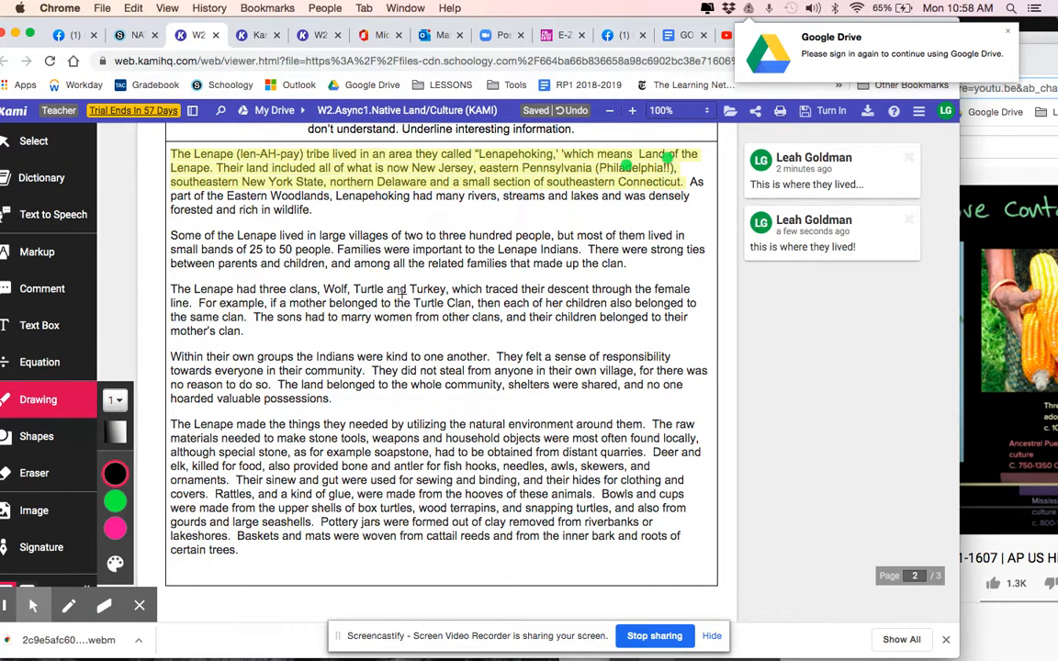
pyautogui.moveTo(701, 285)
pyautogui.mouseDown()
pyautogui.moveTo(680, 314)
pyautogui.moveTo(719, 310)
pyautogui.moveTo(702, 280)
pyautogui.moveTo(712, 277)
pyautogui.moveTo(724, 307)
pyautogui.moveTo(684, 296)
pyautogui.moveTo(677, 339)
pyautogui.moveTo(706, 352)
pyautogui.moveTo(689, 295)
pyautogui.moveTo(701, 303)
pyautogui.mouseUp()
pyautogui.moveTo(706, 325)
pyautogui.mouseDown()
pyautogui.moveTo(705, 303)
pyautogui.moveTo(701, 327)
pyautogui.mouseUp()
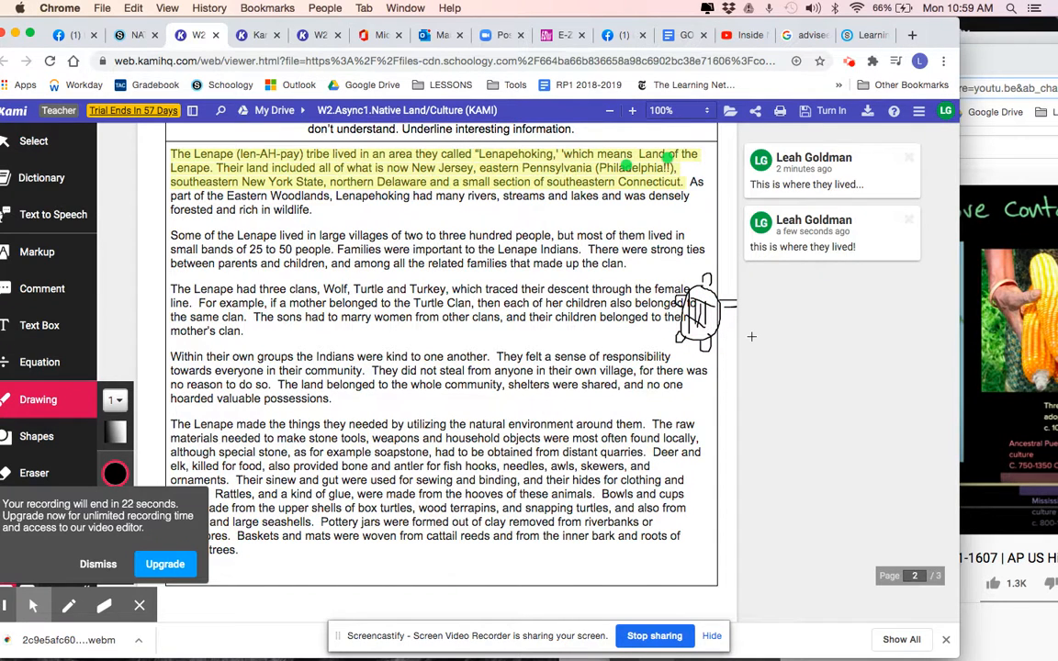
# Look up the definition of "villages" from the second paragraph of the Lenape reading with the Dictionary tool
pyautogui.scroll(-2, 590, 343)
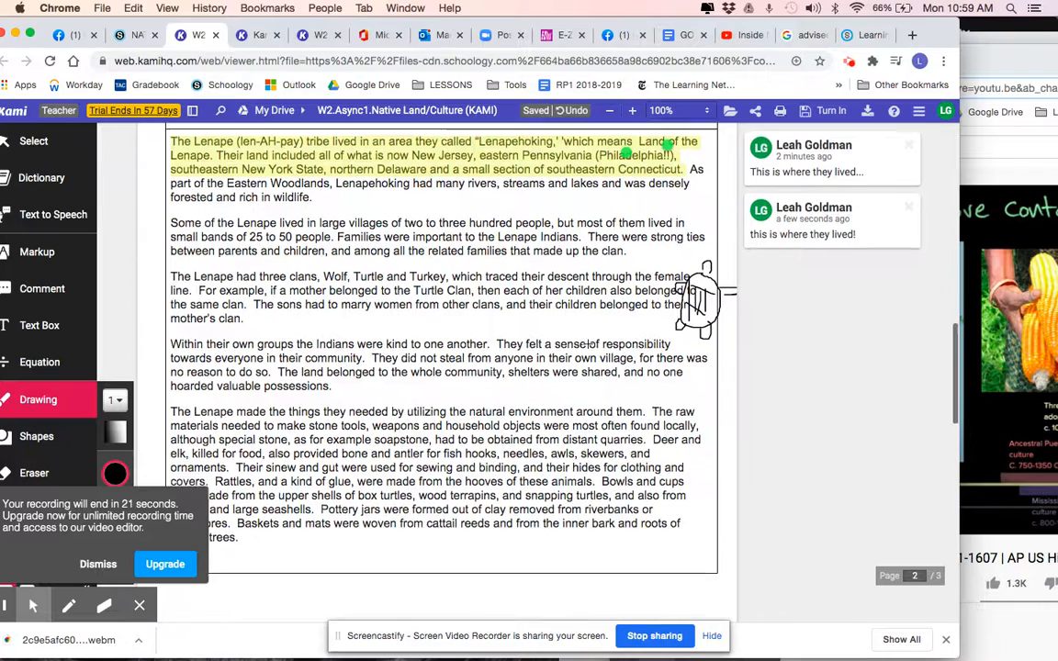
pyautogui.scroll(1, 589, 343)
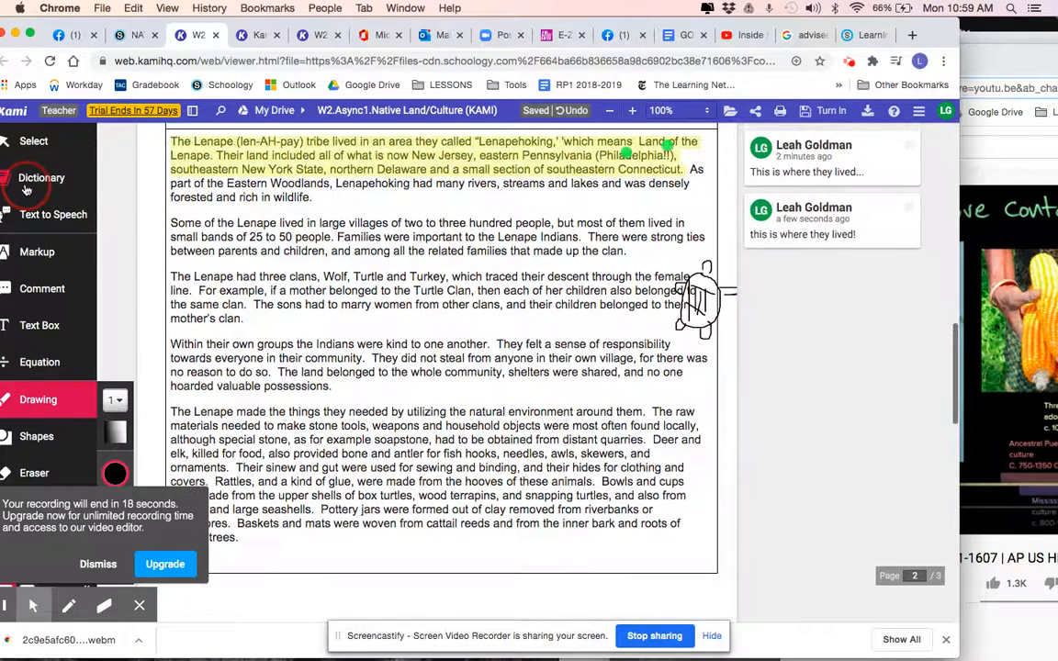
pyautogui.click(27, 180)
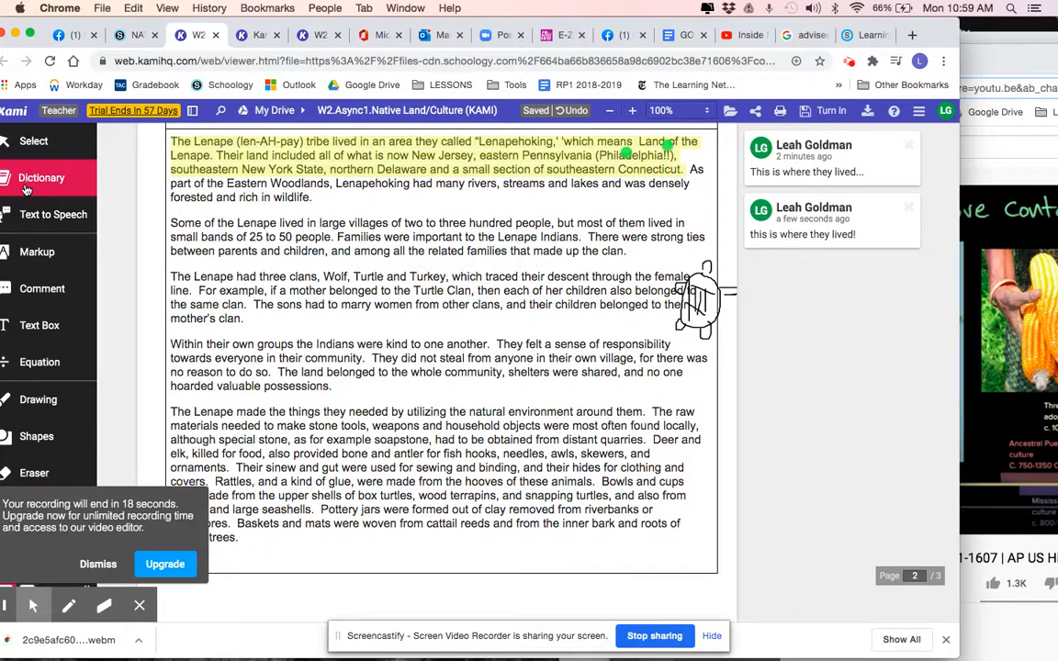
pyautogui.click(364, 224)
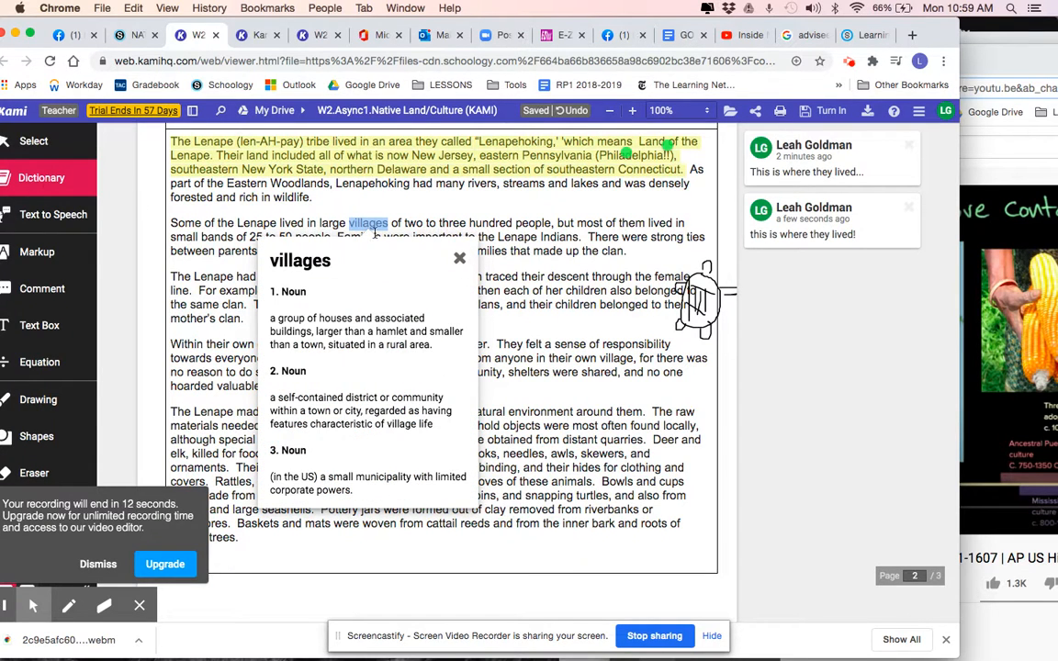
# Open the Turn In options for the Native Land/Cultures assignment
pyautogui.scroll(-10, 370, 342)
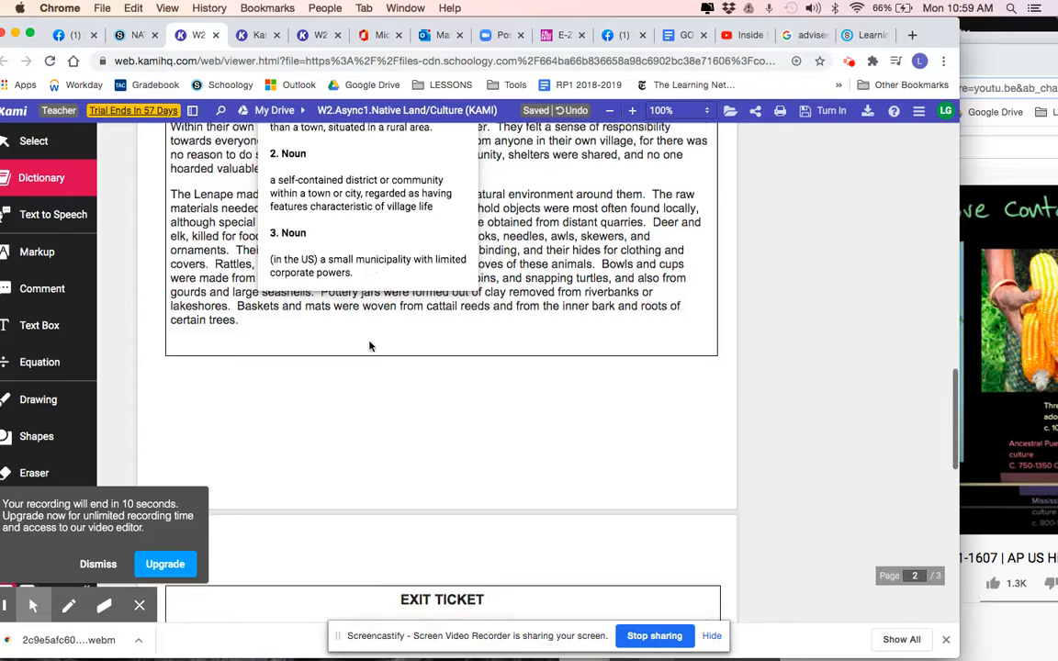
pyautogui.scroll(-6, 369, 341)
pyautogui.scroll(3, 369, 341)
pyautogui.scroll(4, 369, 342)
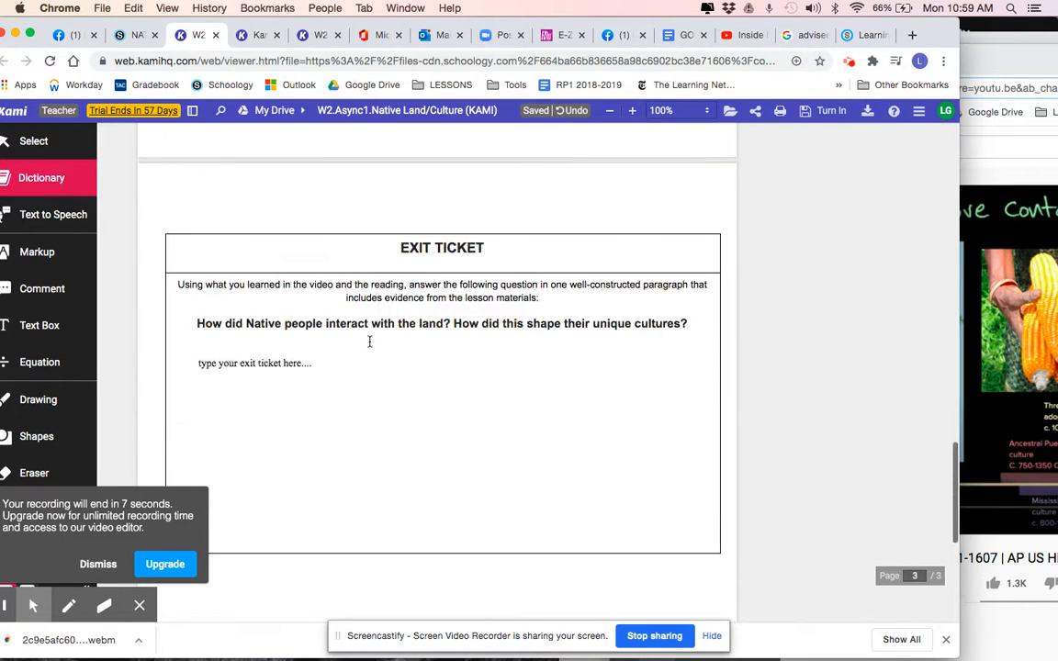
pyautogui.click(827, 114)
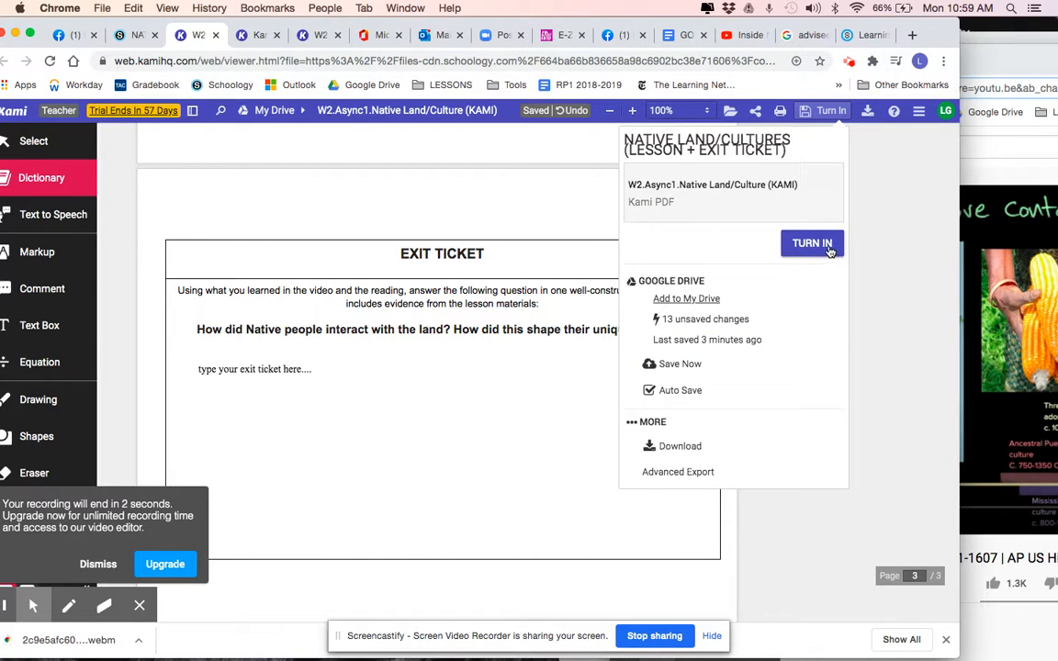